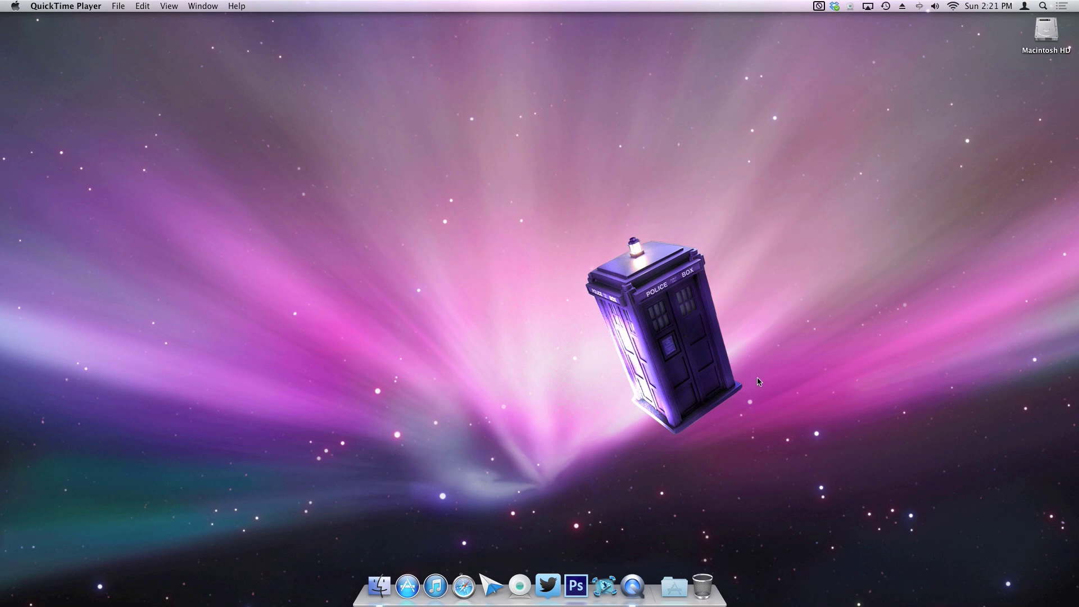
- Launch the CamTwist app from the CamTwist folder in the Dock's Applications stack
{"action": "left_click", "coordinate": [674, 587]}
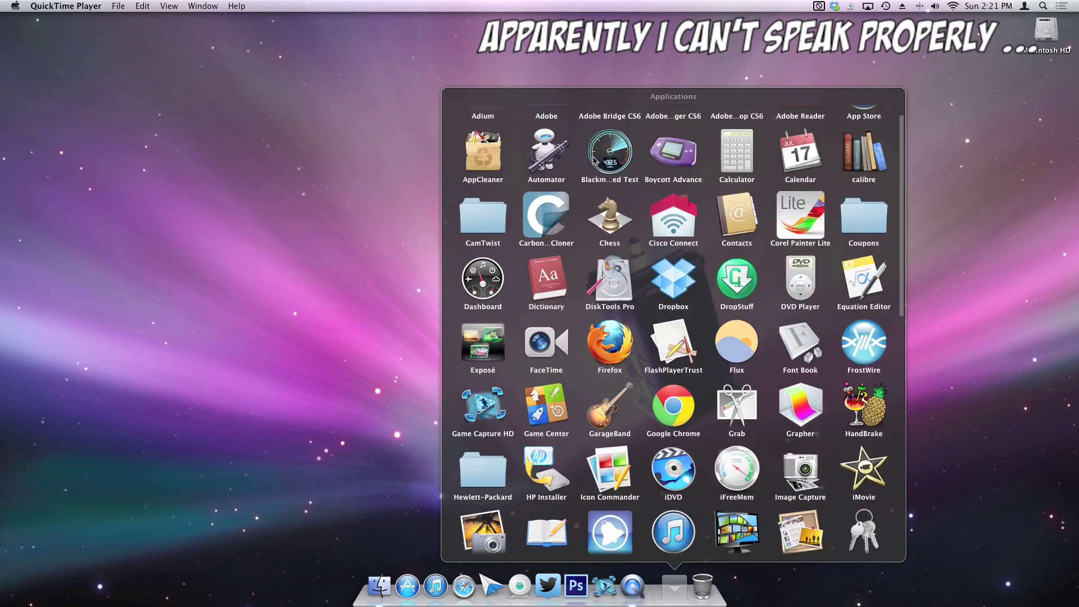
{"action": "scroll", "coordinate": [599, 160], "scroll_direction": "down", "scroll_amount": 5}
{"action": "scroll", "coordinate": [594, 161], "scroll_direction": "down", "scroll_amount": 1}
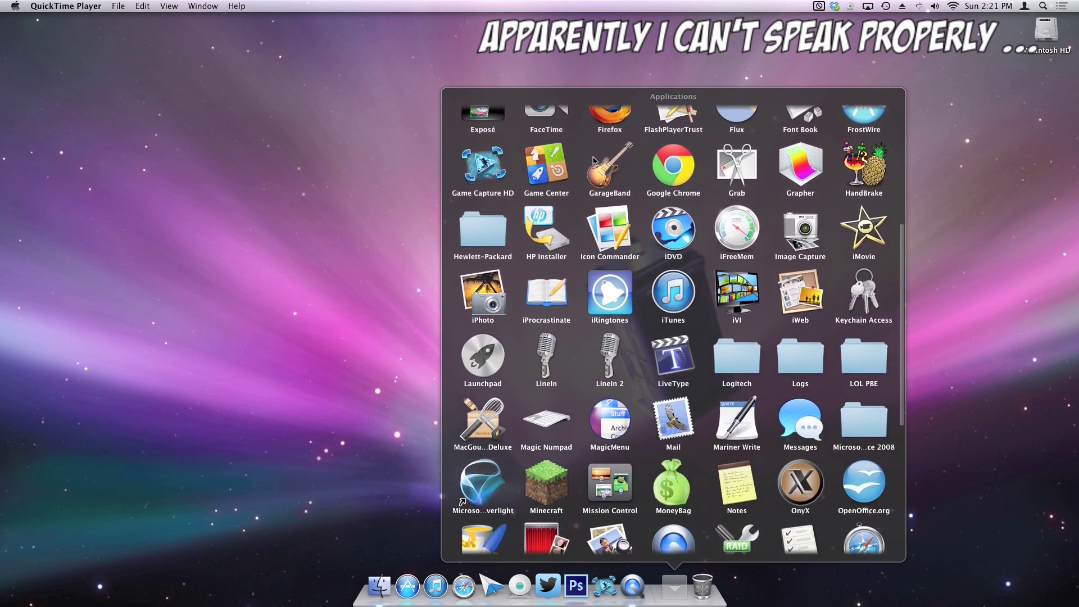
{"action": "scroll", "coordinate": [594, 161], "scroll_direction": "down", "scroll_amount": 1}
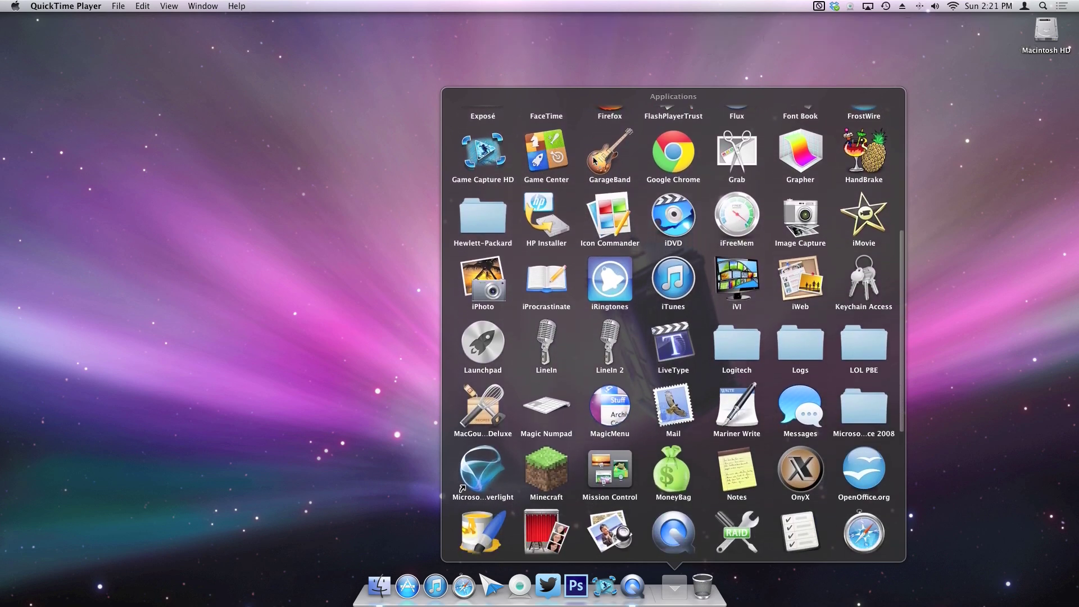
{"action": "scroll", "coordinate": [594, 160], "scroll_direction": "down", "scroll_amount": 3}
{"action": "scroll", "coordinate": [594, 161], "scroll_direction": "up", "scroll_amount": 10}
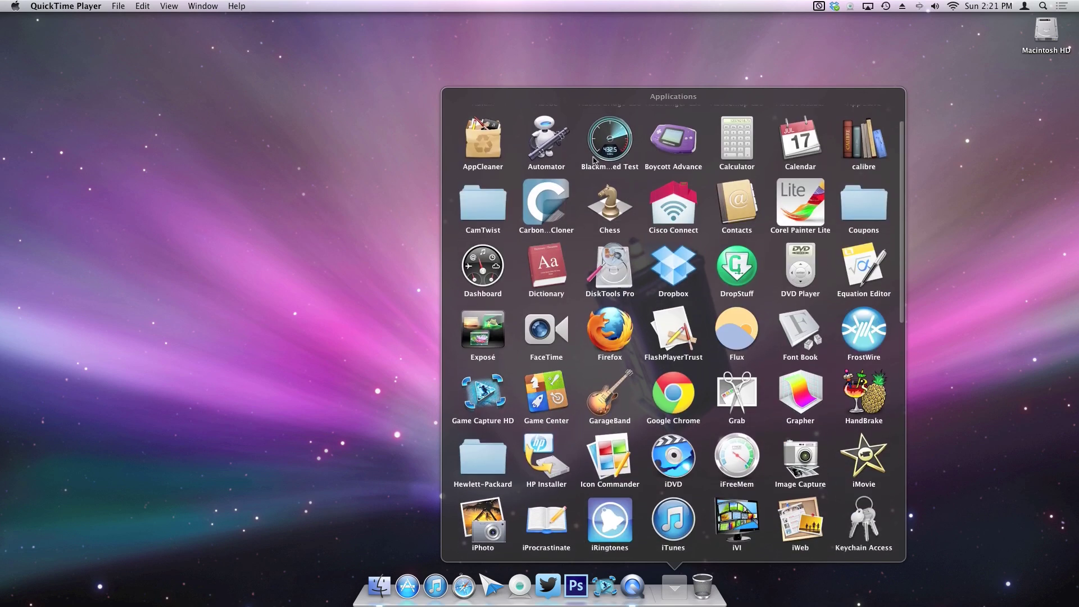
{"action": "scroll", "coordinate": [594, 160], "scroll_direction": "down", "scroll_amount": 2}
{"action": "scroll", "coordinate": [594, 160], "scroll_direction": "up", "scroll_amount": 5}
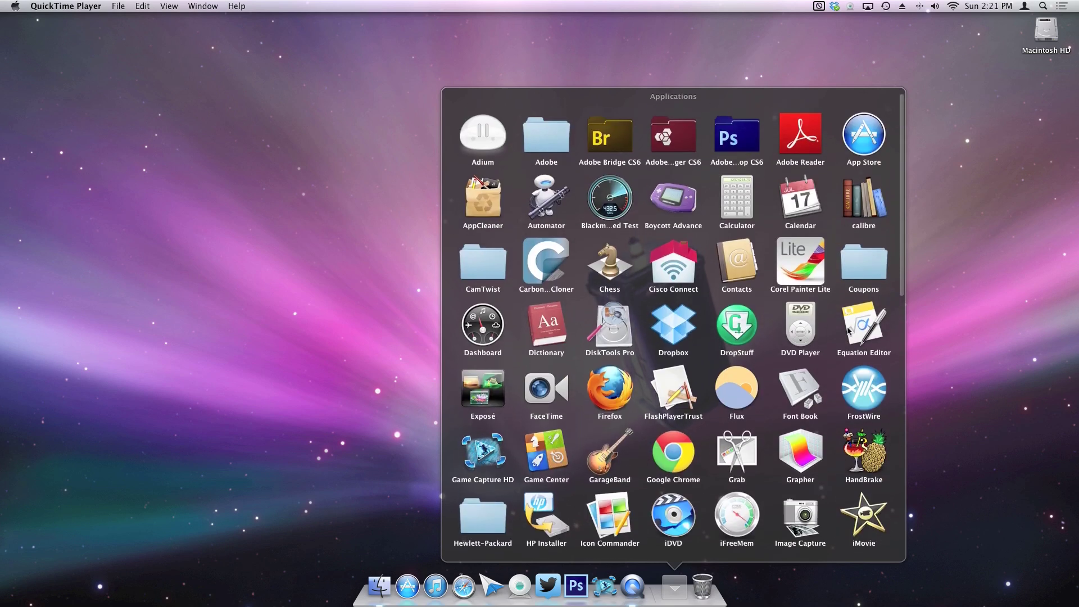
{"action": "left_click", "coordinate": [473, 266]}
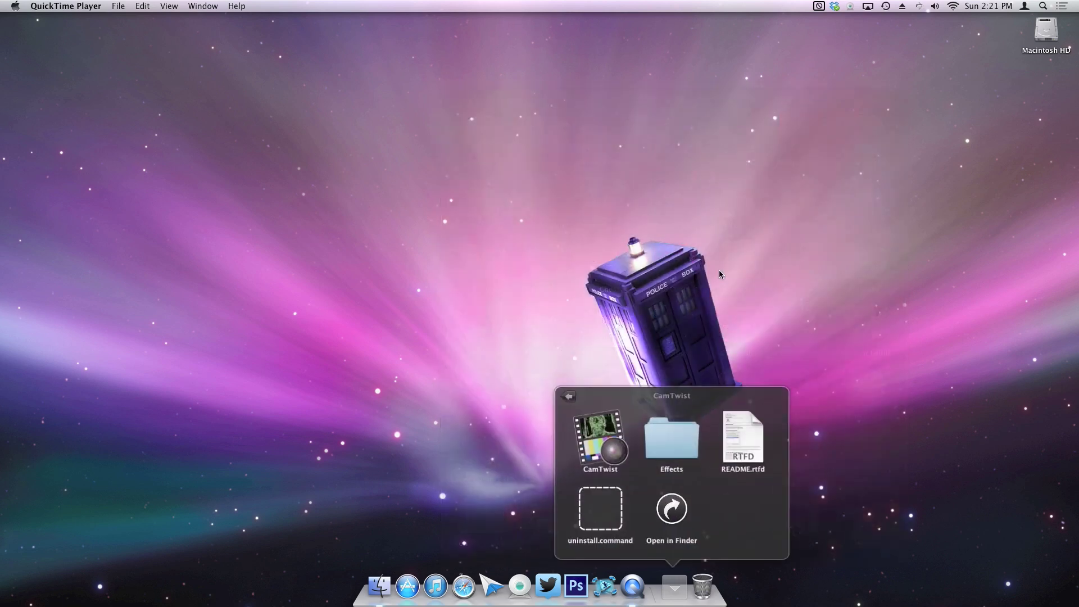
{"action": "left_click", "coordinate": [599, 439]}
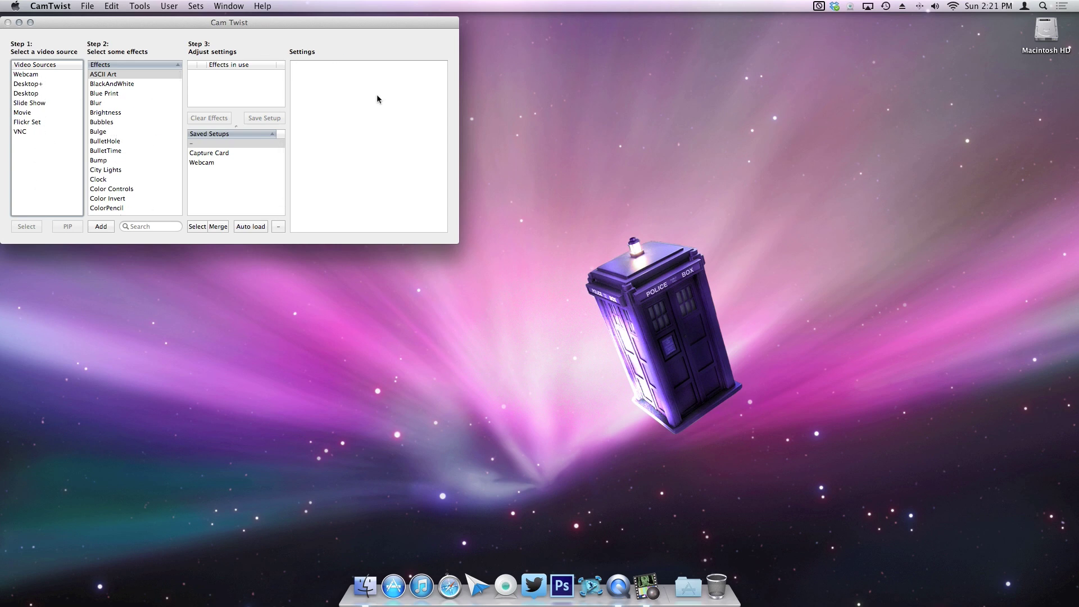
- Open CamTwist Studio from the Tools menu and select the overlay and Capture Card button entries
{"action": "left_click", "coordinate": [140, 6]}
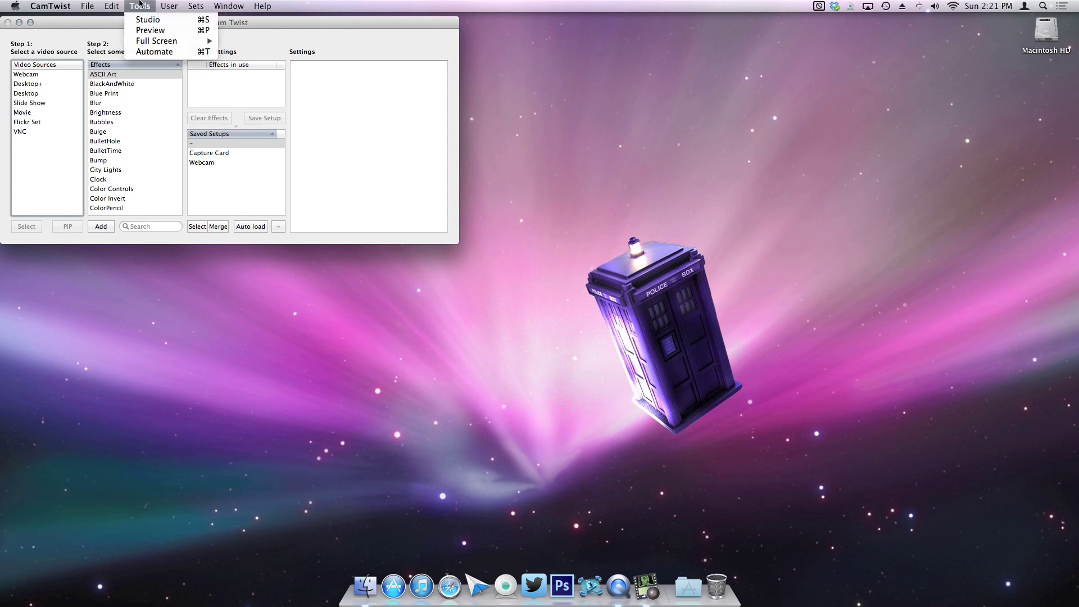
{"action": "left_click", "coordinate": [144, 21]}
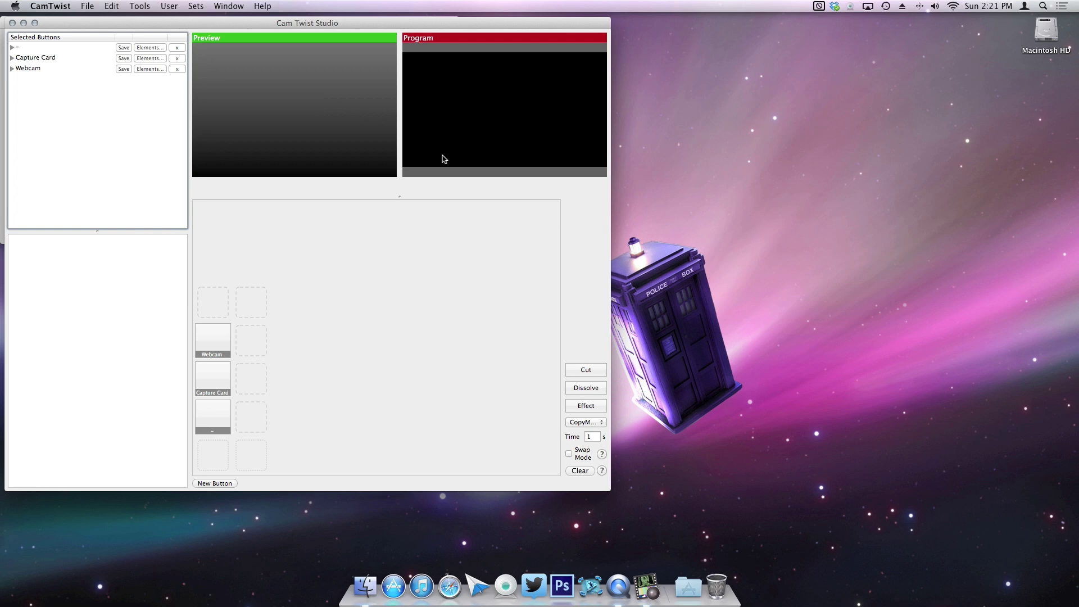
{"action": "left_click", "coordinate": [38, 58]}
{"action": "left_click", "coordinate": [37, 49]}
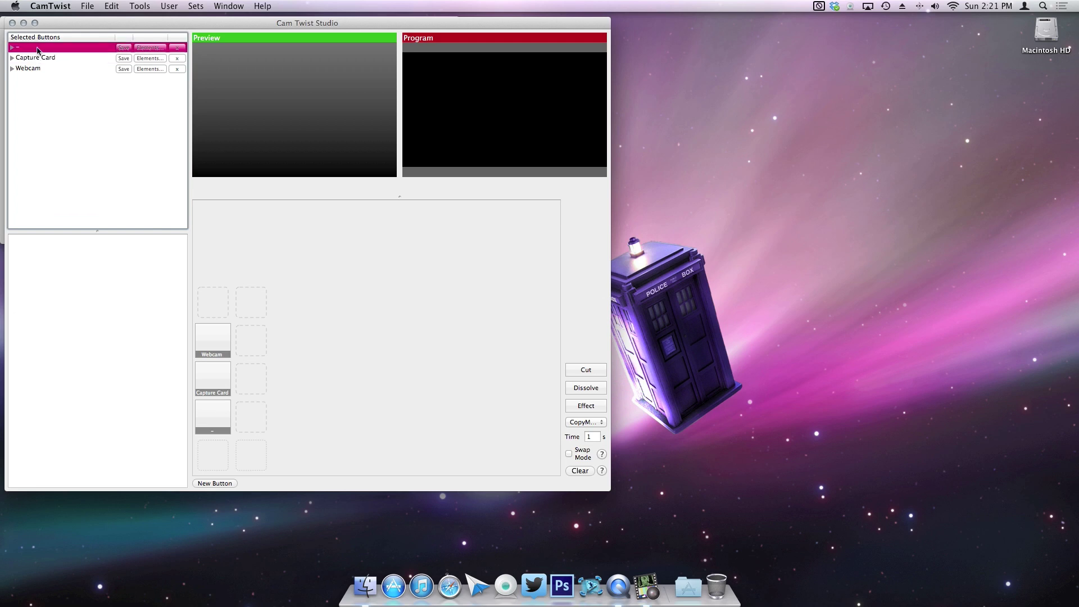
- Load the red graphic overlay and capture-card PiP into Preview, then launch Game Capture HD
{"action": "left_click", "coordinate": [221, 413]}
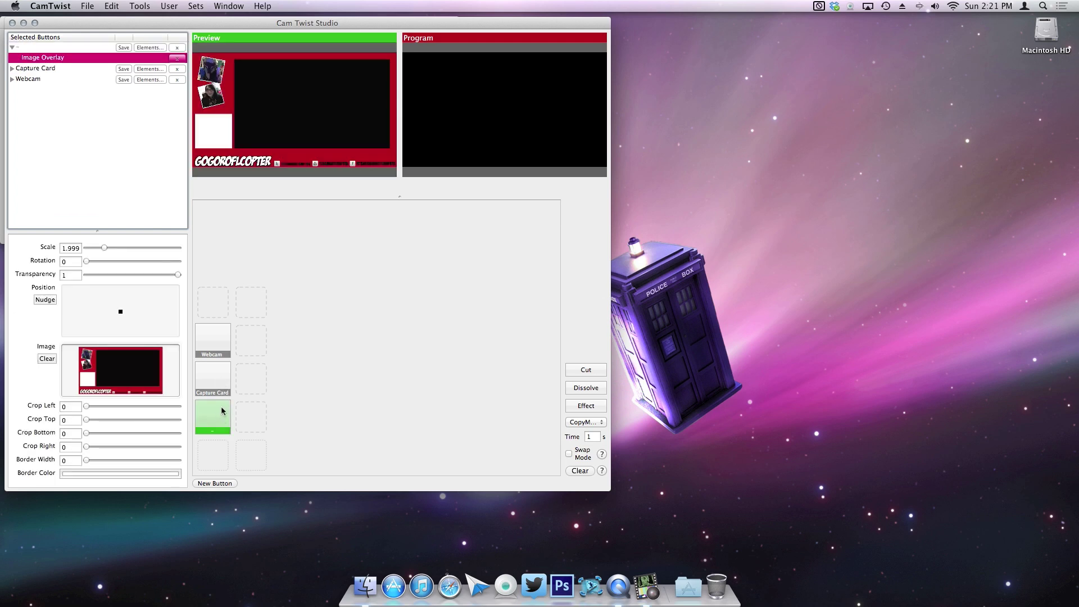
{"action": "left_click", "coordinate": [222, 383]}
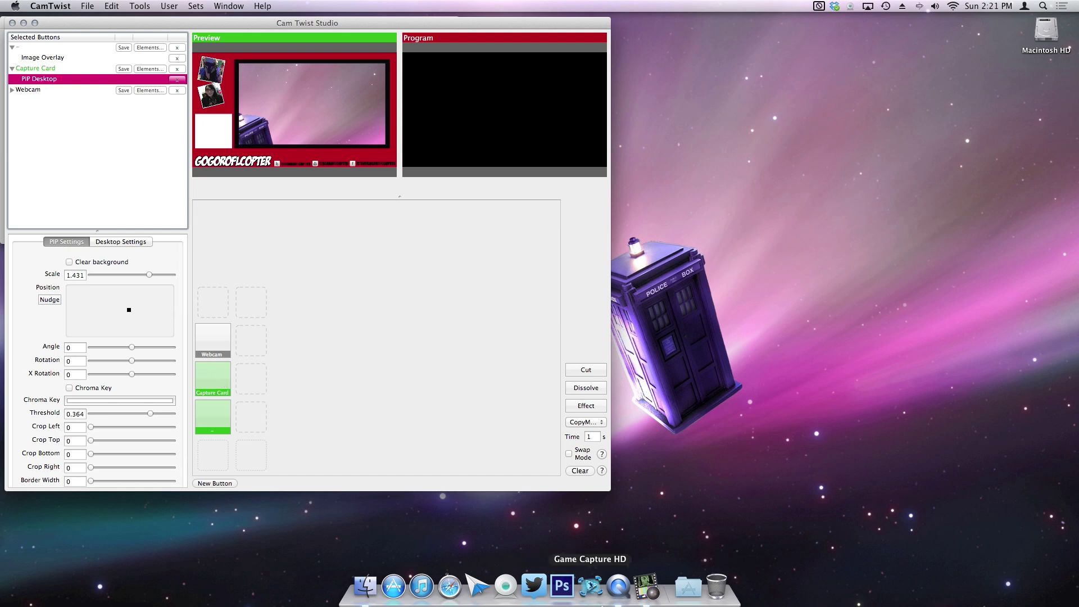
{"action": "left_click", "coordinate": [591, 587]}
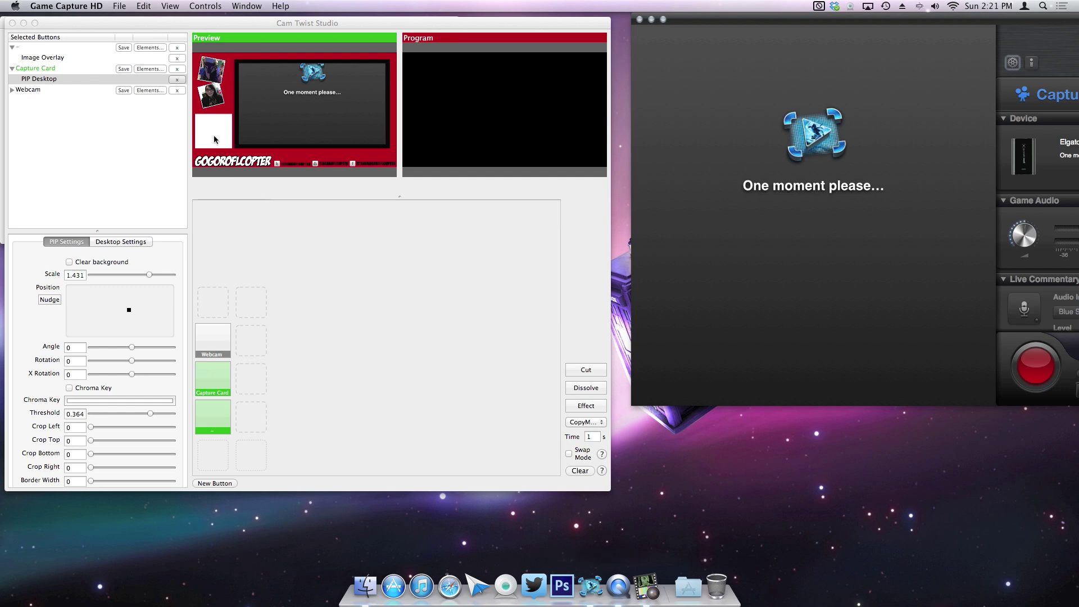
- Let Game Capture HD's No Signal feed appear in the PiP, then review PIP Desktop and Image Overlay settings
{"action": "scroll", "coordinate": [102, 344], "scroll_direction": "down", "scroll_amount": 2}
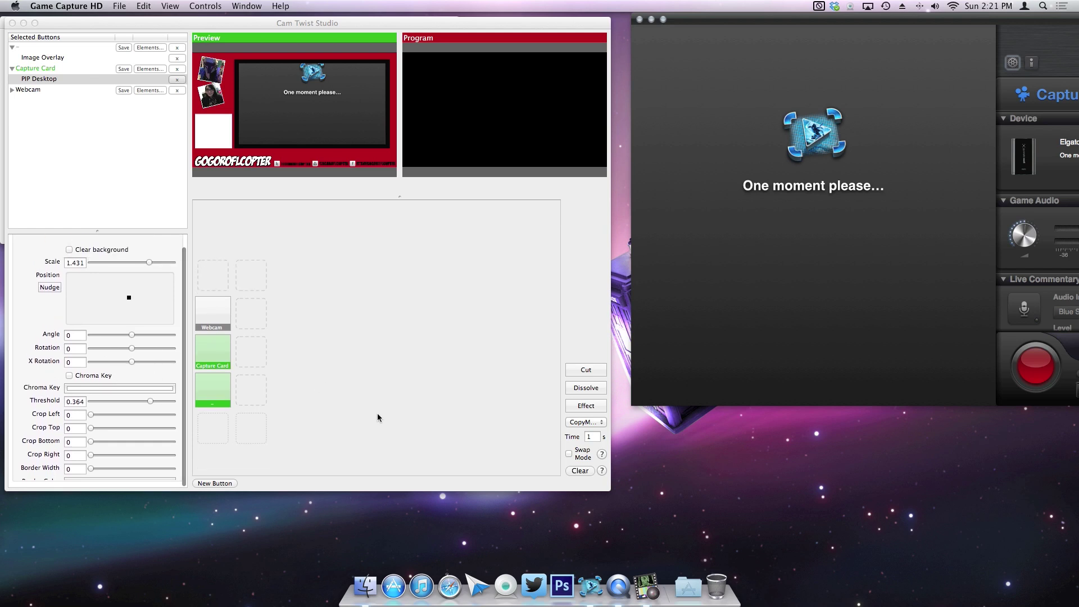
{"action": "scroll", "coordinate": [377, 418], "scroll_direction": "up", "scroll_amount": 1}
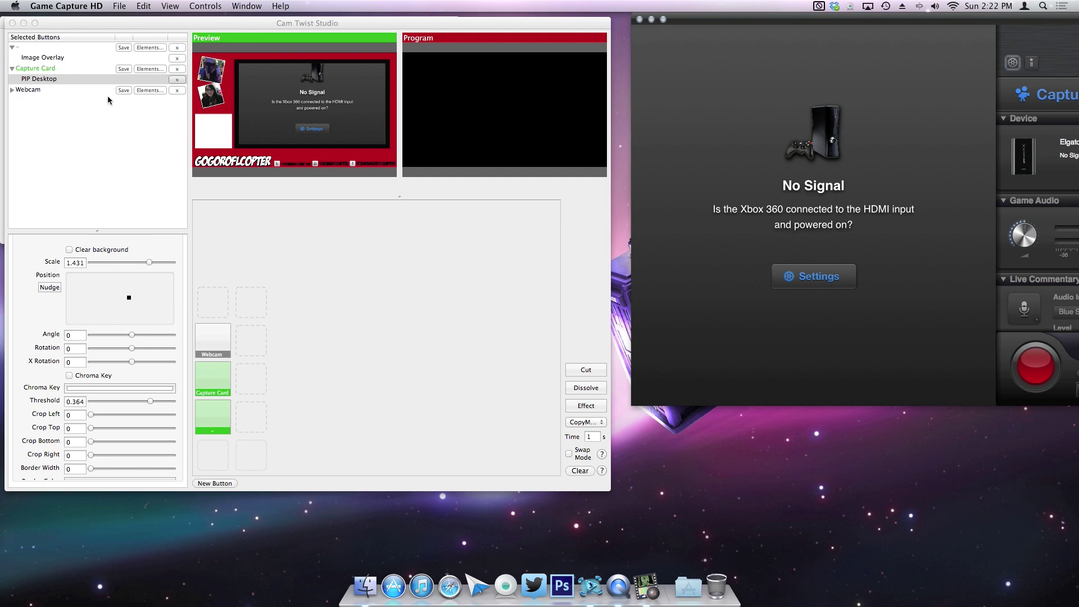
{"action": "left_click", "coordinate": [39, 70]}
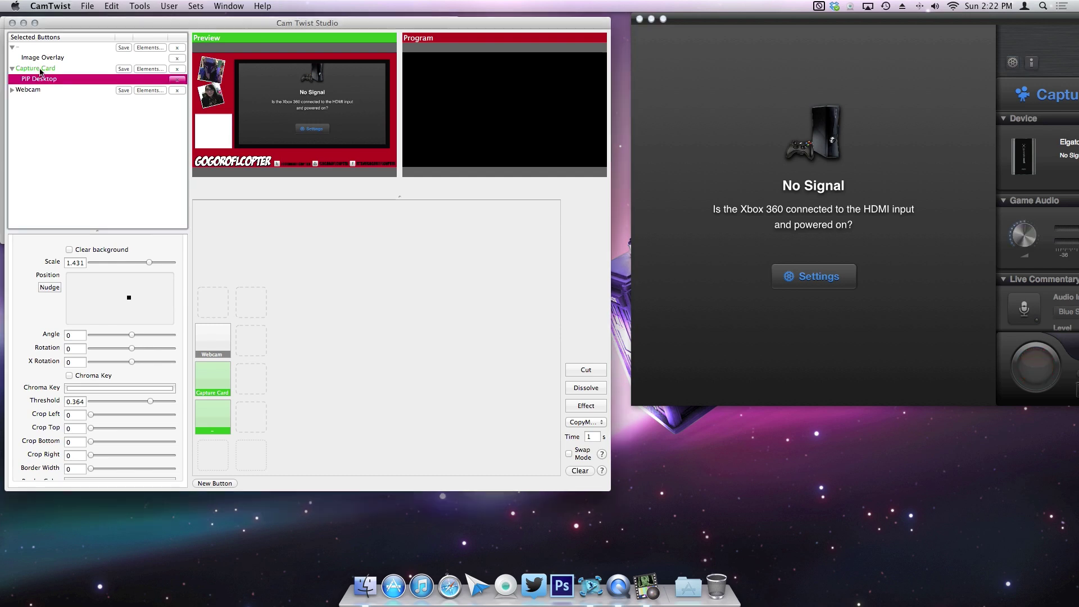
{"action": "left_click", "coordinate": [50, 58]}
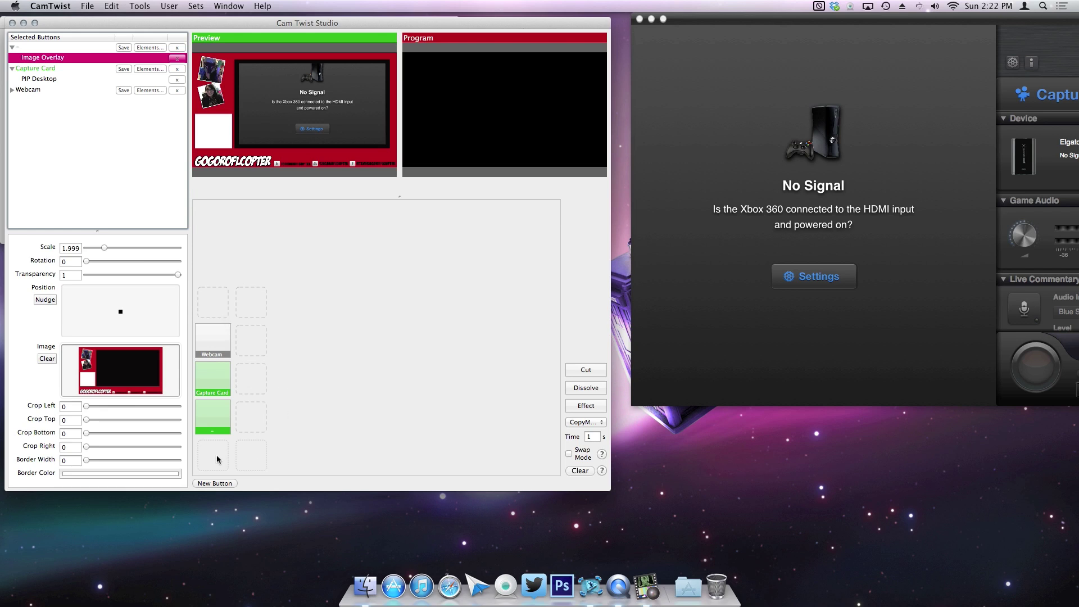
- Create a new Untitled button and add an Image Overlay element to it from the Library
{"action": "left_click", "coordinate": [214, 483]}
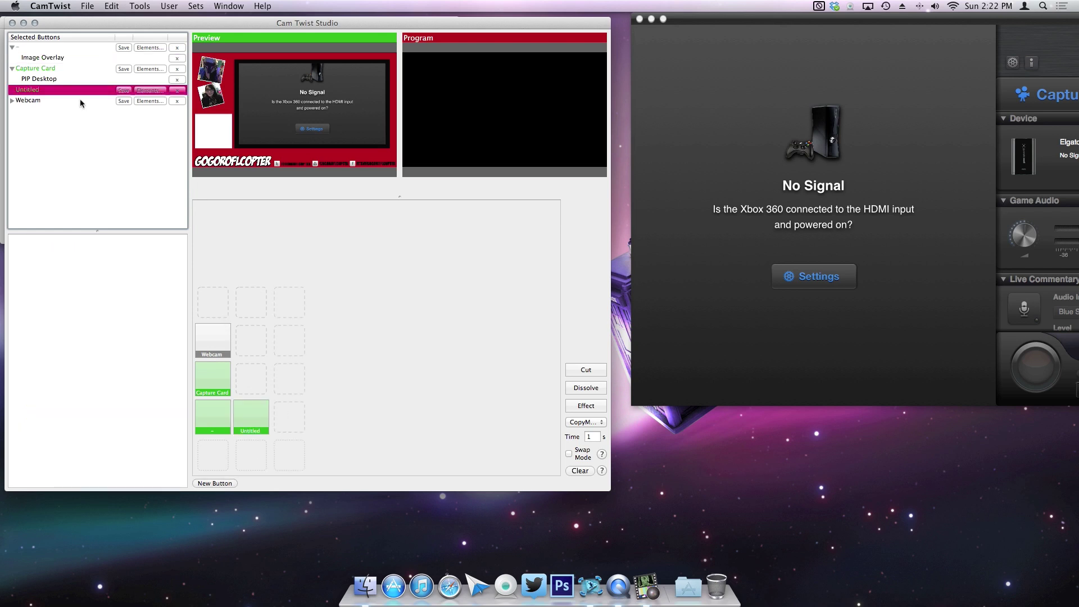
{"action": "left_click", "coordinate": [140, 90]}
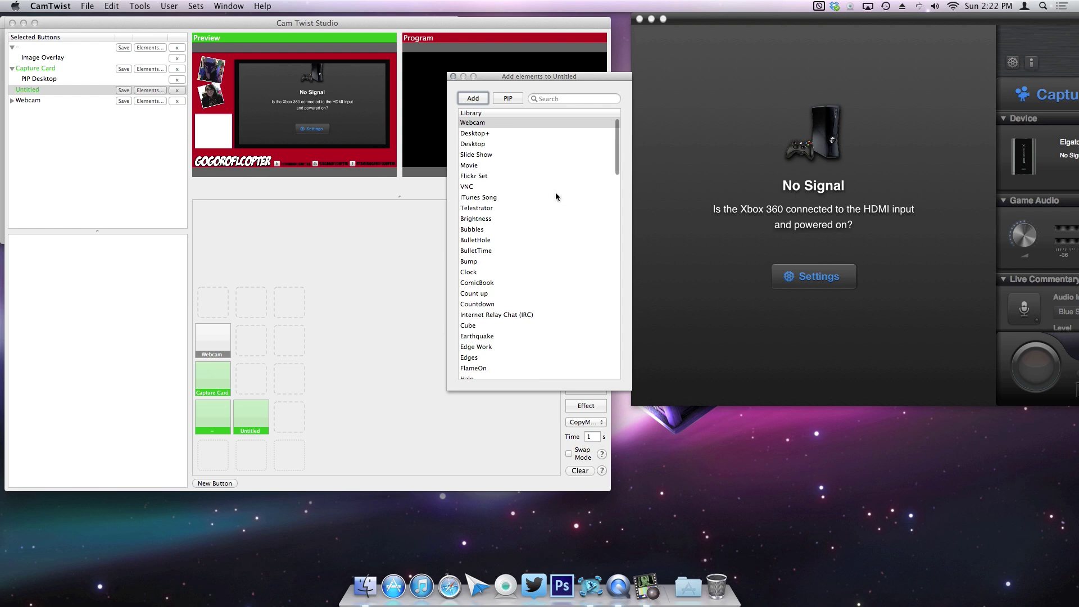
{"action": "scroll", "coordinate": [555, 193], "scroll_direction": "down", "scroll_amount": 5}
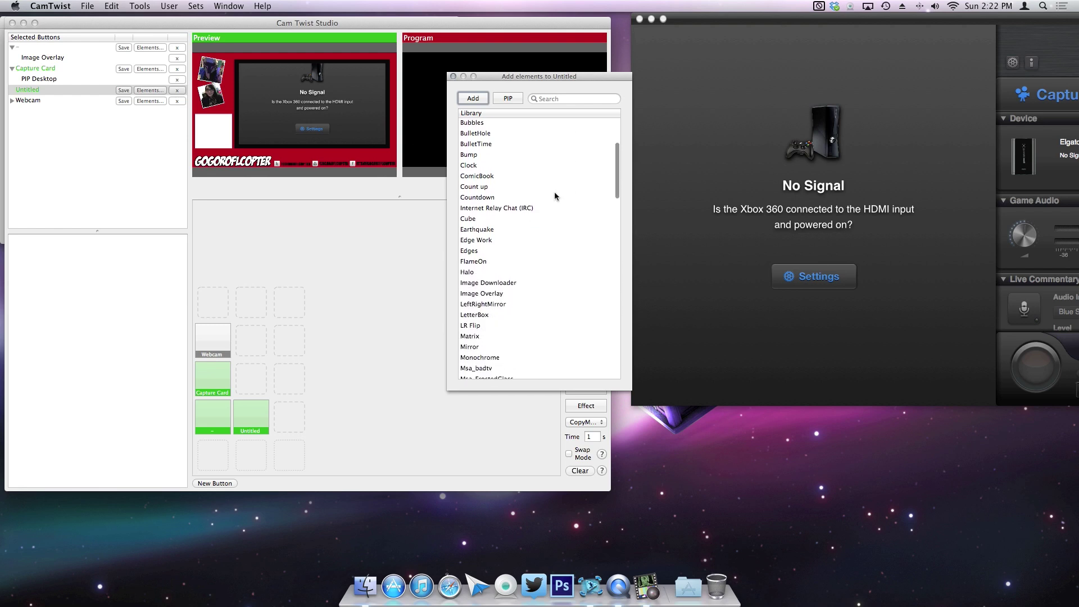
{"action": "scroll", "coordinate": [555, 194], "scroll_direction": "down", "scroll_amount": 3}
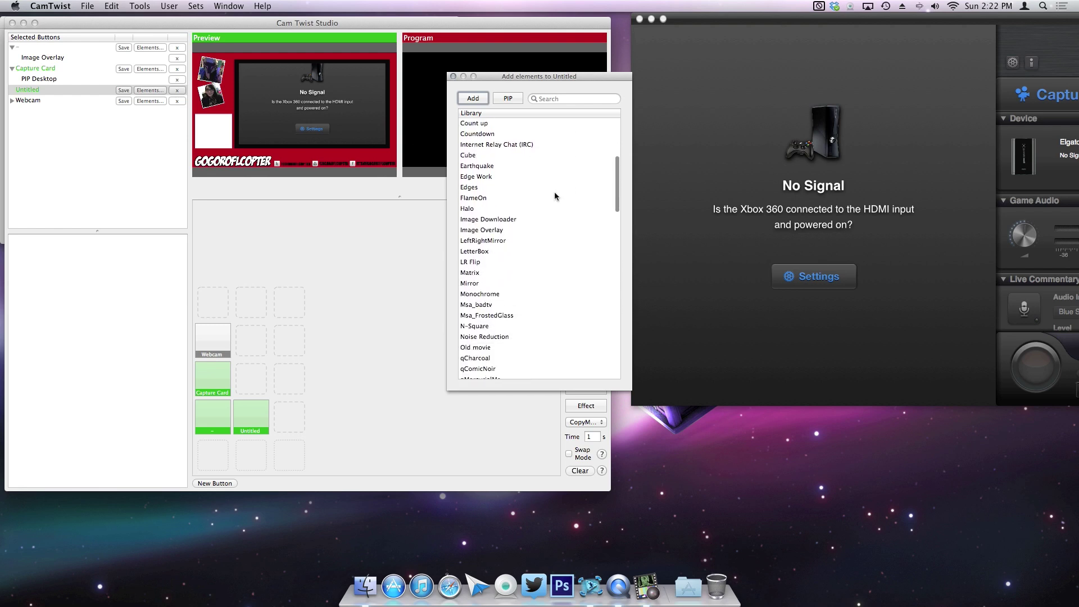
{"action": "scroll", "coordinate": [554, 192], "scroll_direction": "up", "scroll_amount": 8}
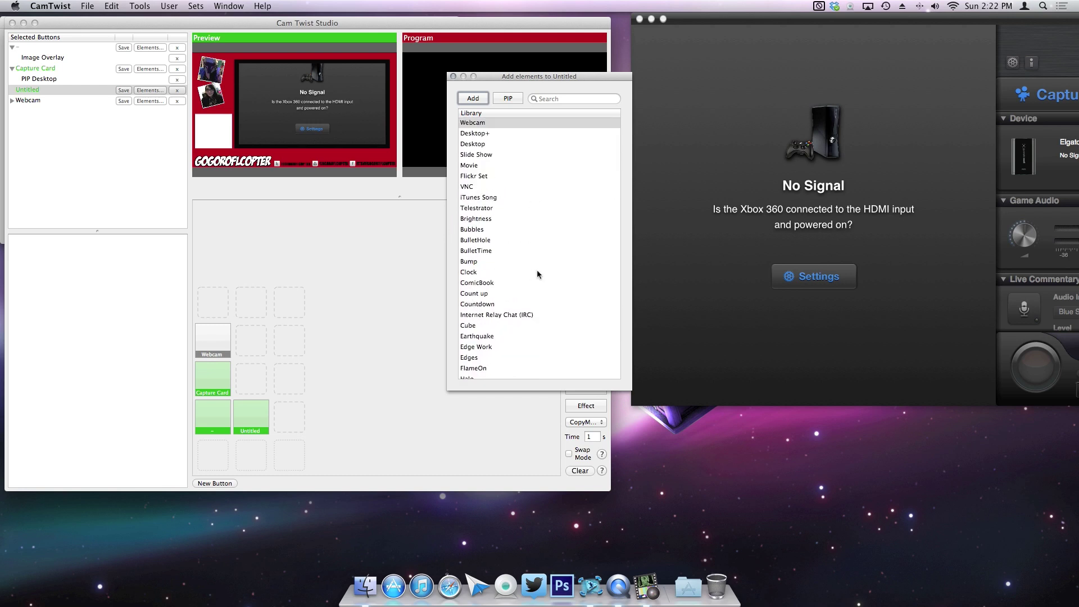
{"action": "scroll", "coordinate": [538, 274], "scroll_direction": "down", "scroll_amount": 3}
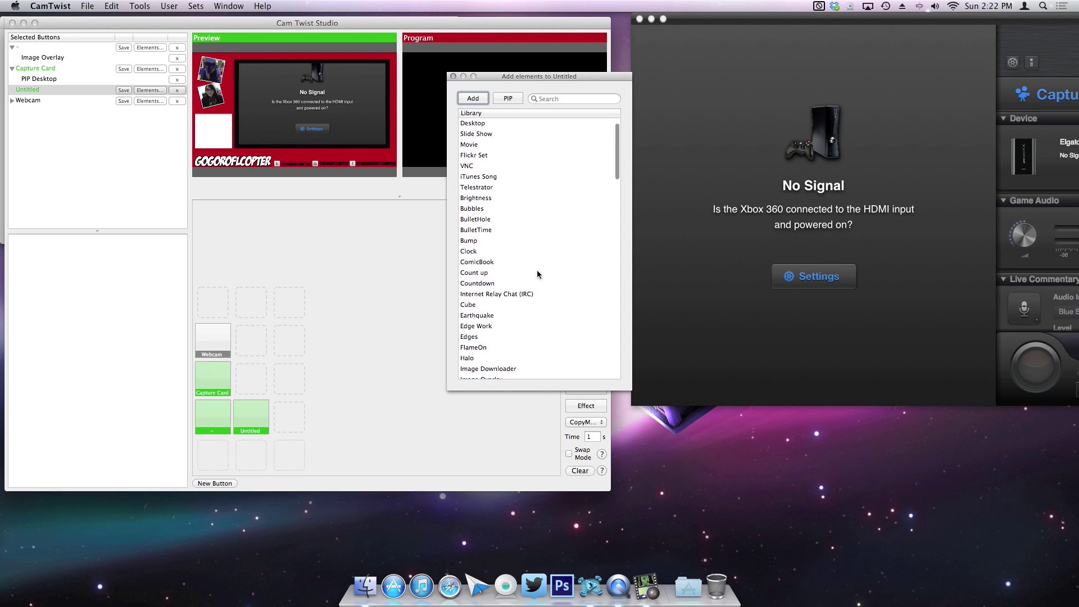
{"action": "scroll", "coordinate": [537, 270], "scroll_direction": "down", "scroll_amount": 2}
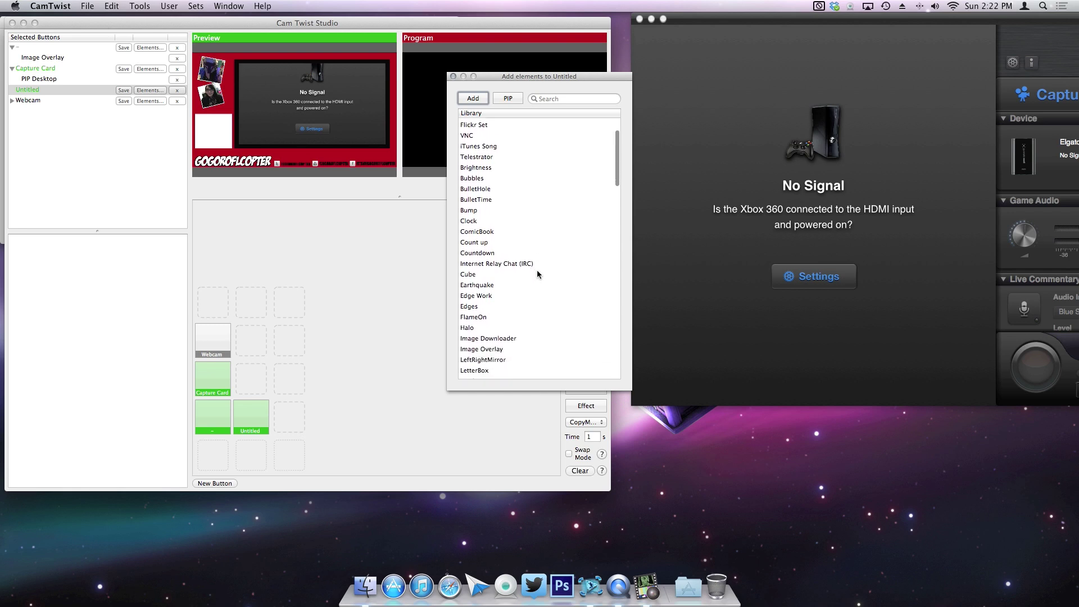
{"action": "left_click", "coordinate": [490, 354]}
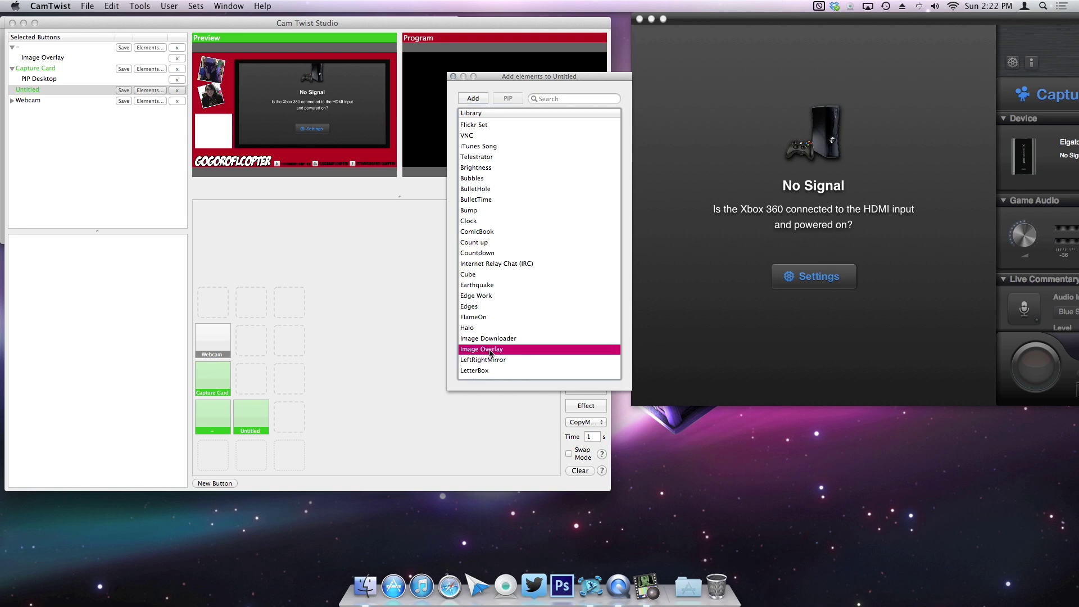
{"action": "left_click", "coordinate": [478, 100]}
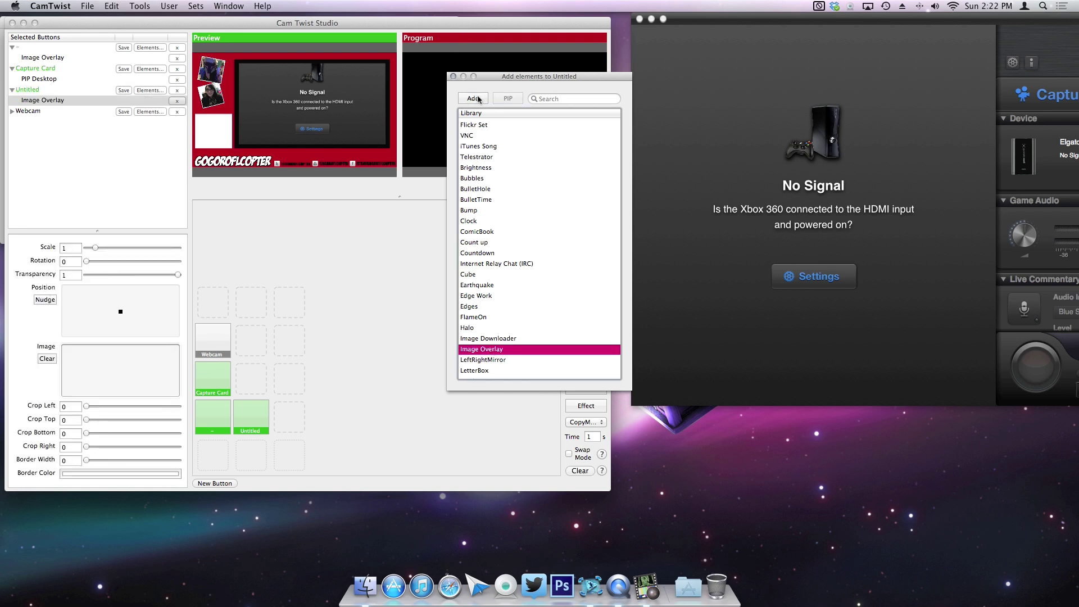
- Delete the Image Overlay element from the Untitled button so it has no elements
{"action": "left_click", "coordinate": [453, 77]}
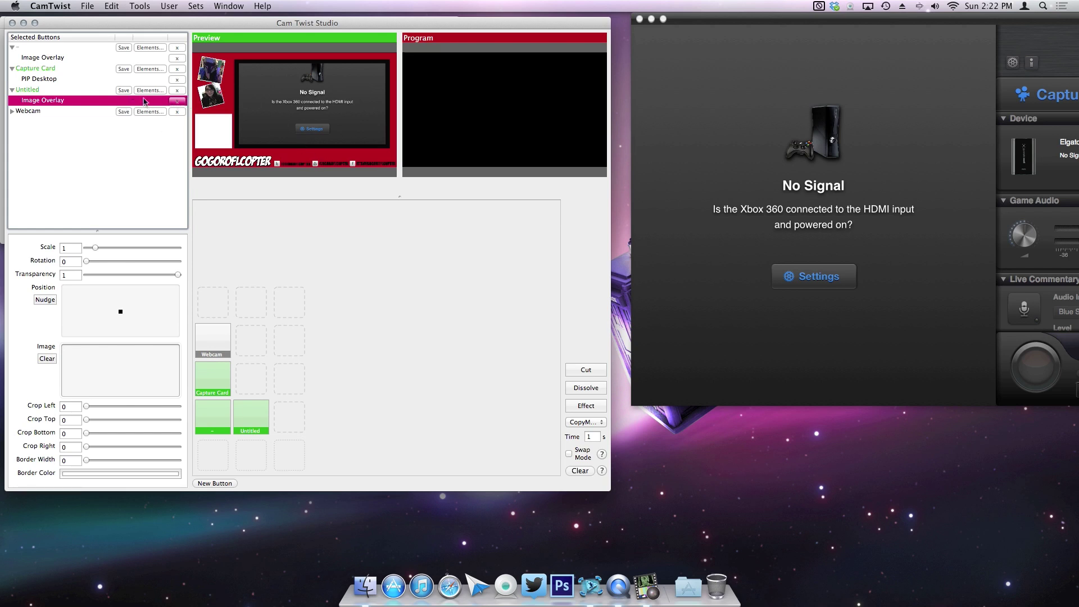
{"action": "left_click", "coordinate": [177, 102]}
{"action": "left_click", "coordinate": [149, 90]}
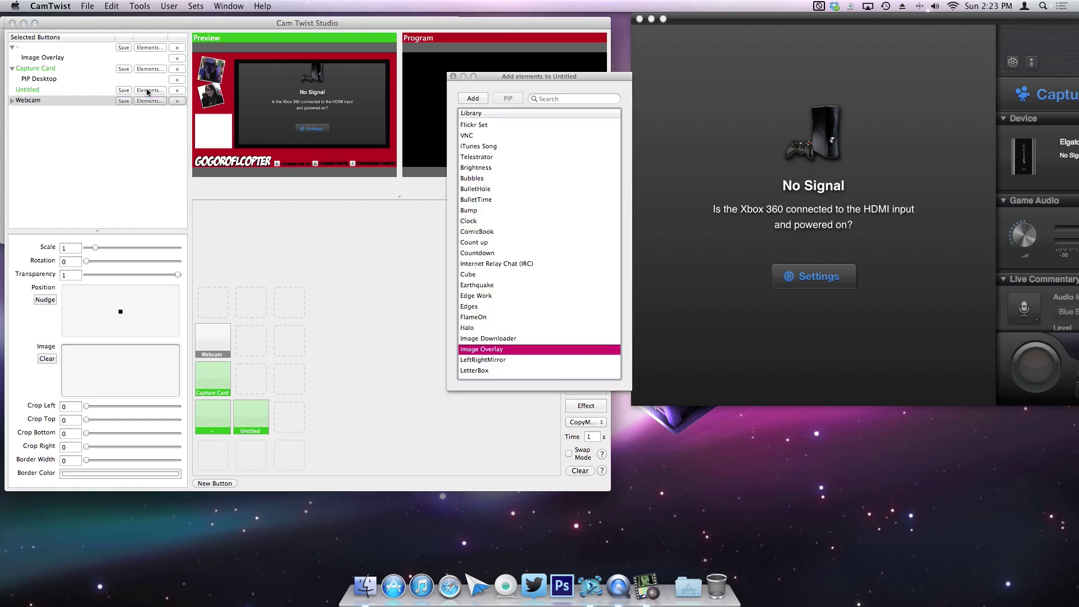
{"action": "left_click", "coordinate": [63, 94]}
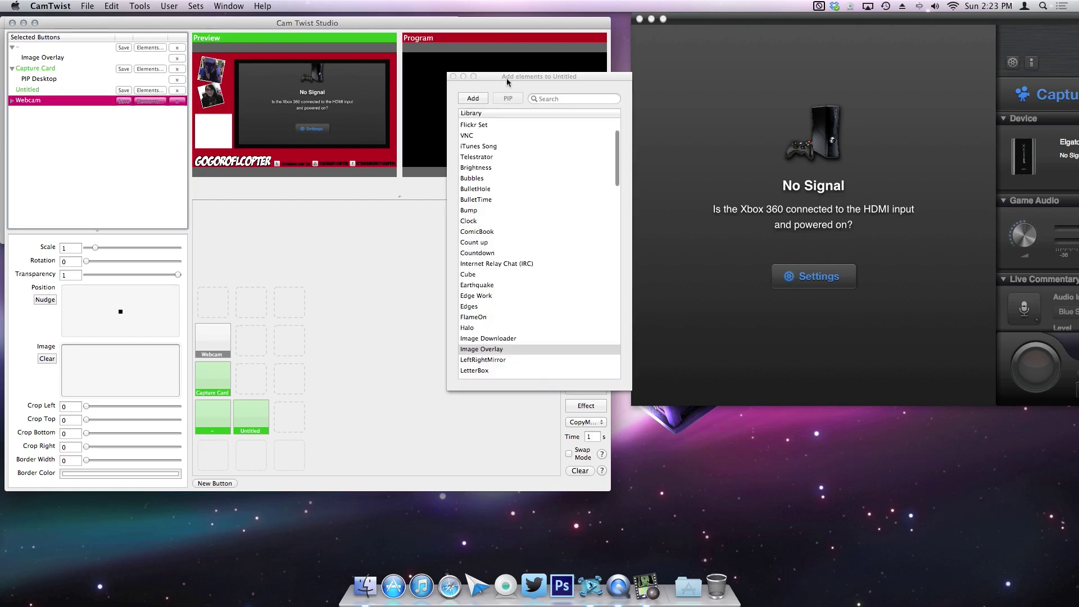
{"action": "left_click", "coordinate": [453, 76]}
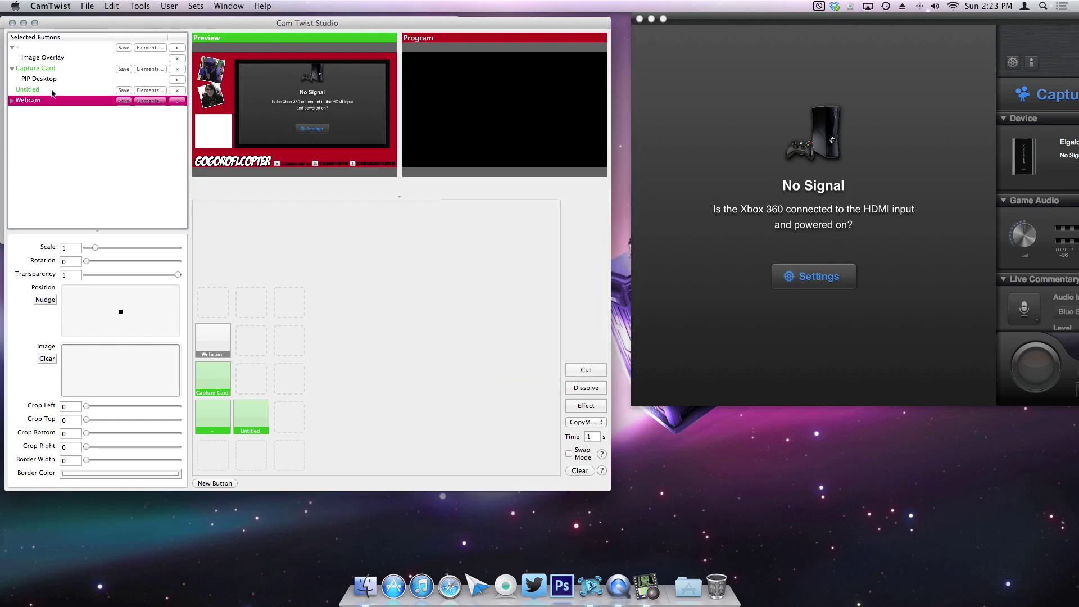
{"action": "left_click", "coordinate": [52, 91]}
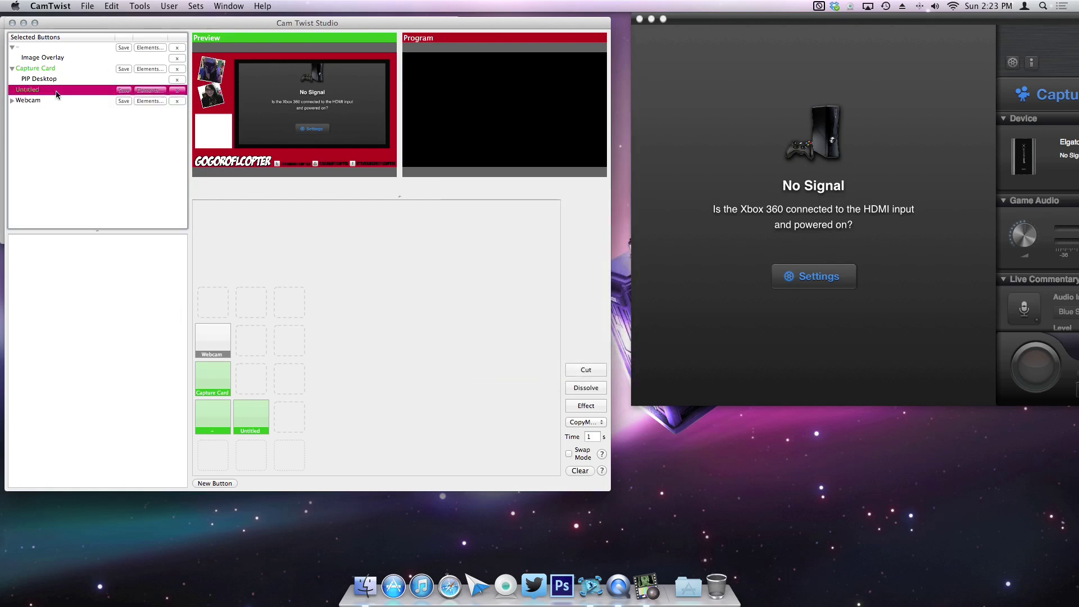
- Add a Clock element from the Library to the Untitled button
{"action": "left_click", "coordinate": [156, 91]}
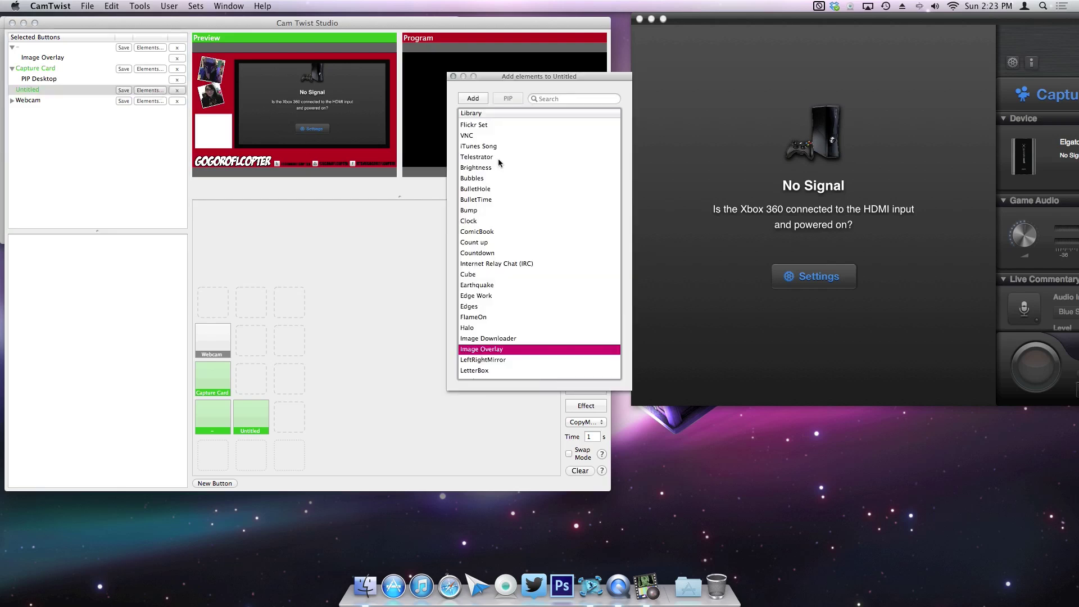
{"action": "scroll", "coordinate": [498, 159], "scroll_direction": "down", "scroll_amount": 5}
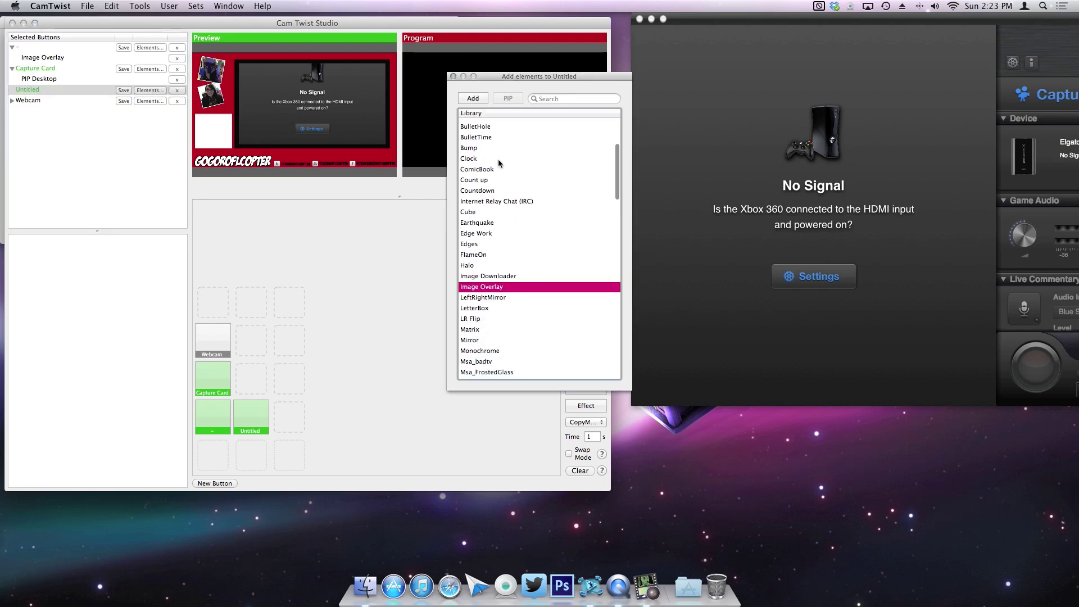
{"action": "scroll", "coordinate": [498, 162], "scroll_direction": "down", "scroll_amount": 5}
{"action": "scroll", "coordinate": [498, 159], "scroll_direction": "up", "scroll_amount": 10}
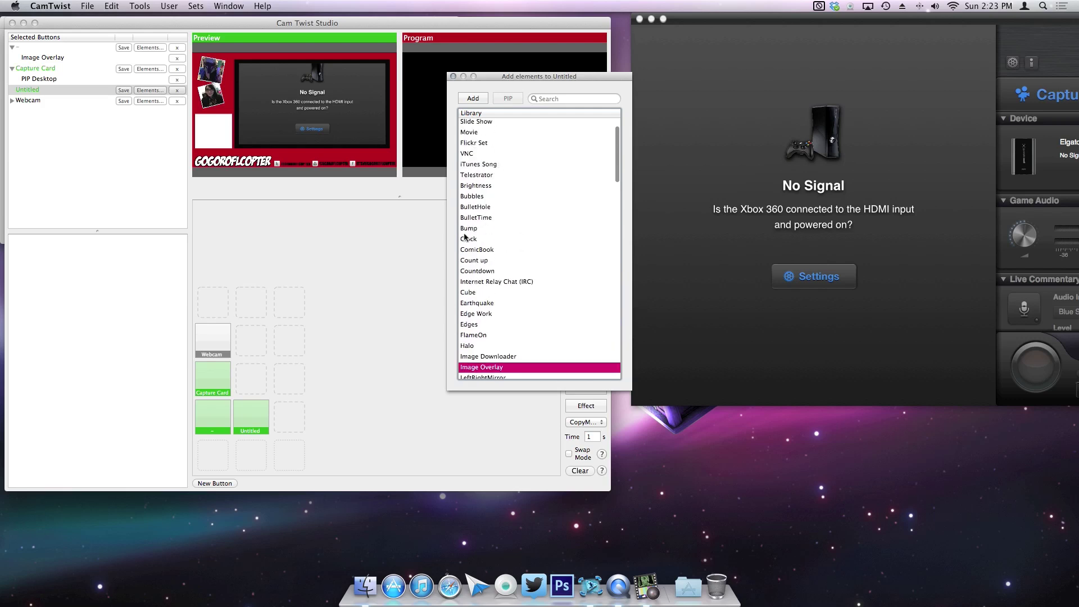
{"action": "left_click", "coordinate": [471, 239]}
{"action": "left_click", "coordinate": [482, 97]}
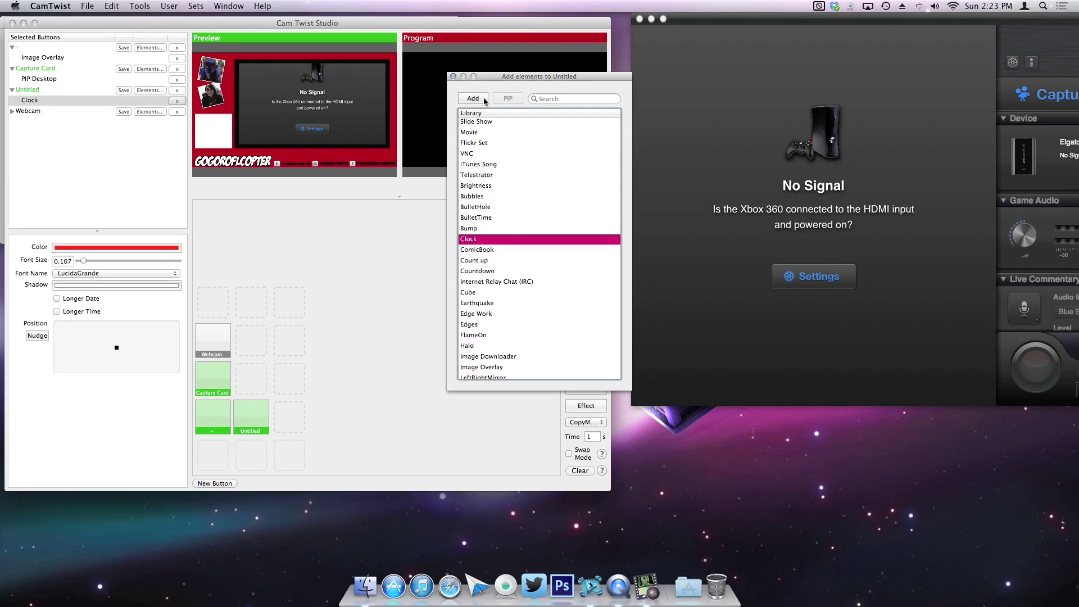
{"action": "left_click", "coordinate": [454, 77]}
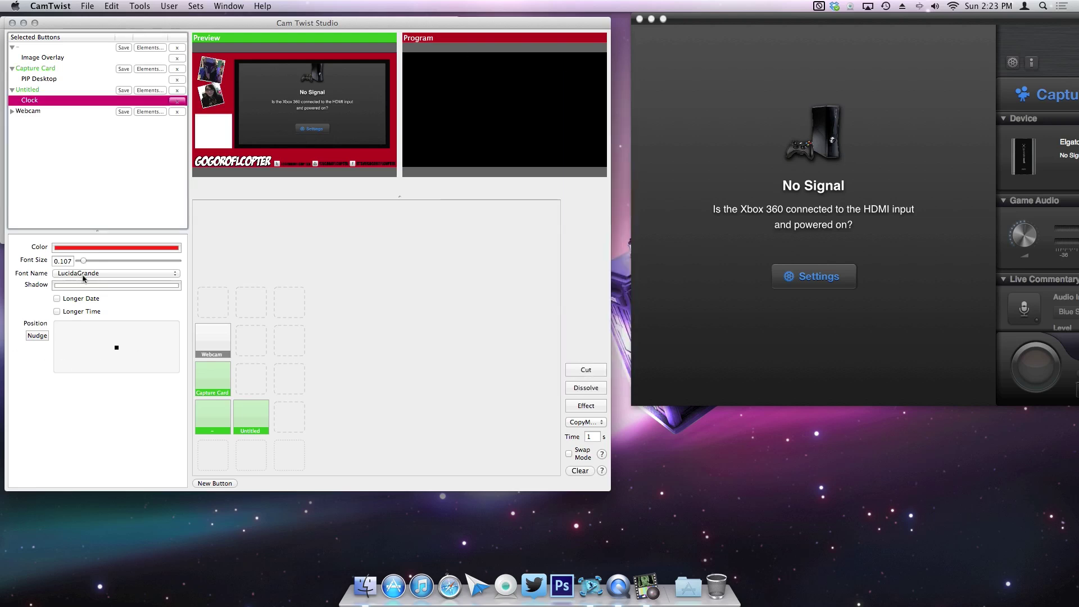
- Set the clock text colour to near-white and increase its font size
{"action": "left_click", "coordinate": [86, 248]}
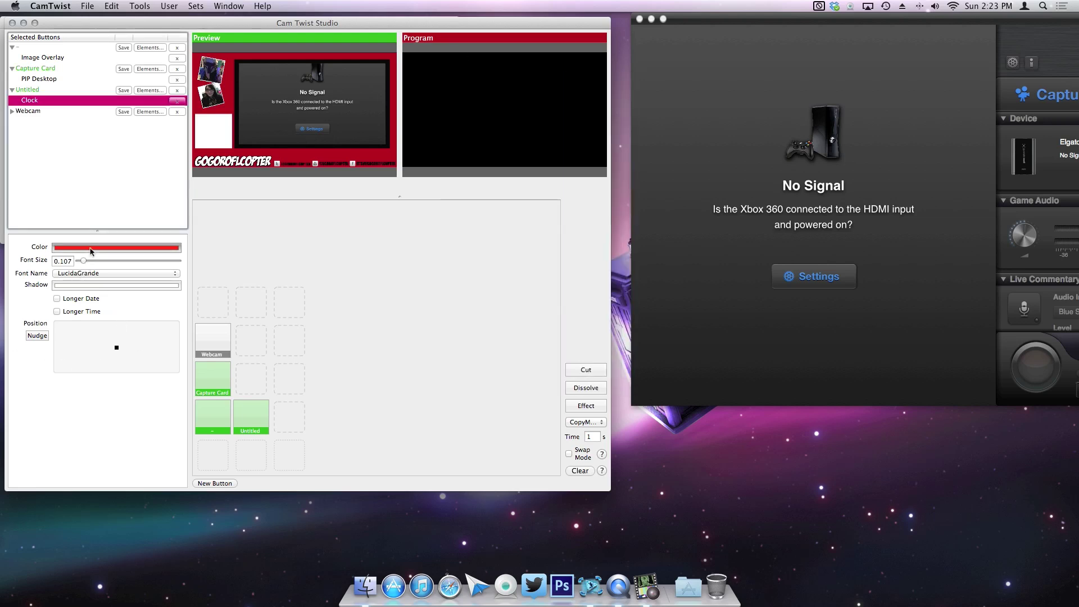
{"action": "left_click", "coordinate": [345, 384]}
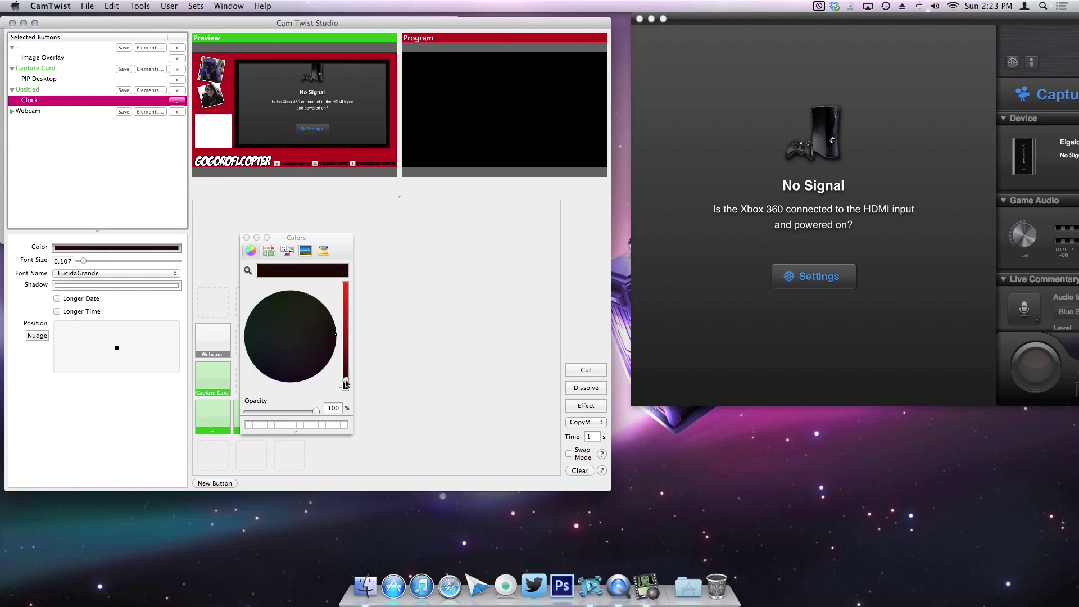
{"action": "left_click", "coordinate": [347, 296]}
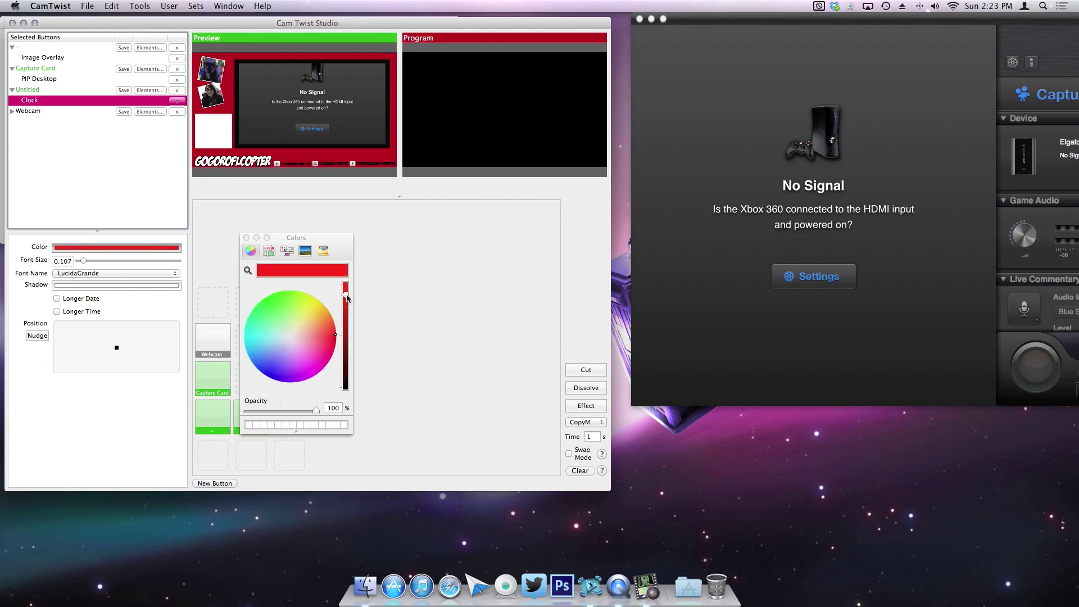
{"action": "left_click", "coordinate": [293, 333]}
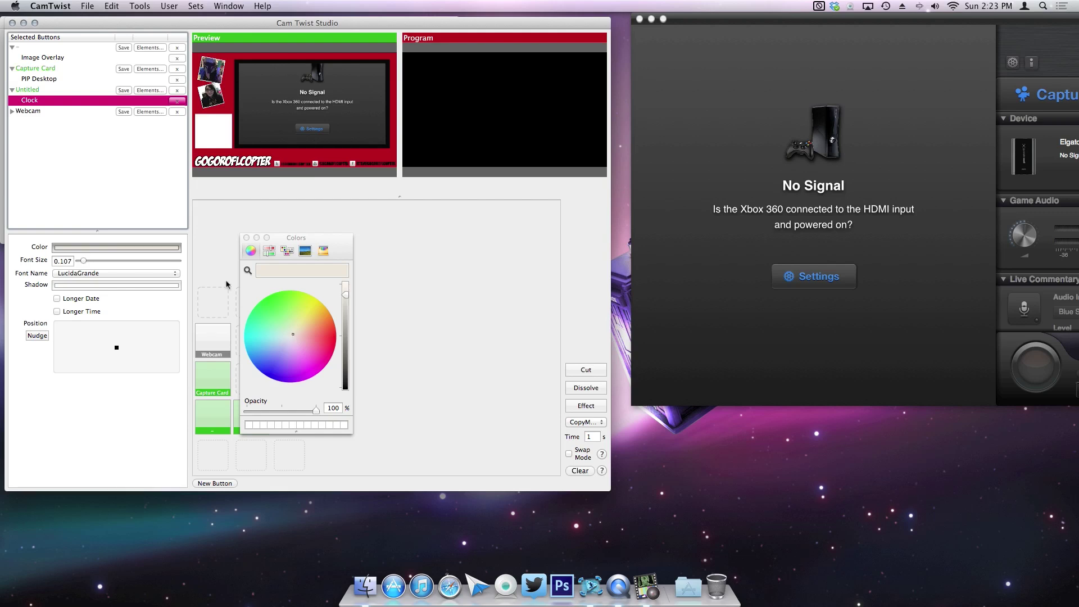
{"action": "left_click", "coordinate": [245, 238]}
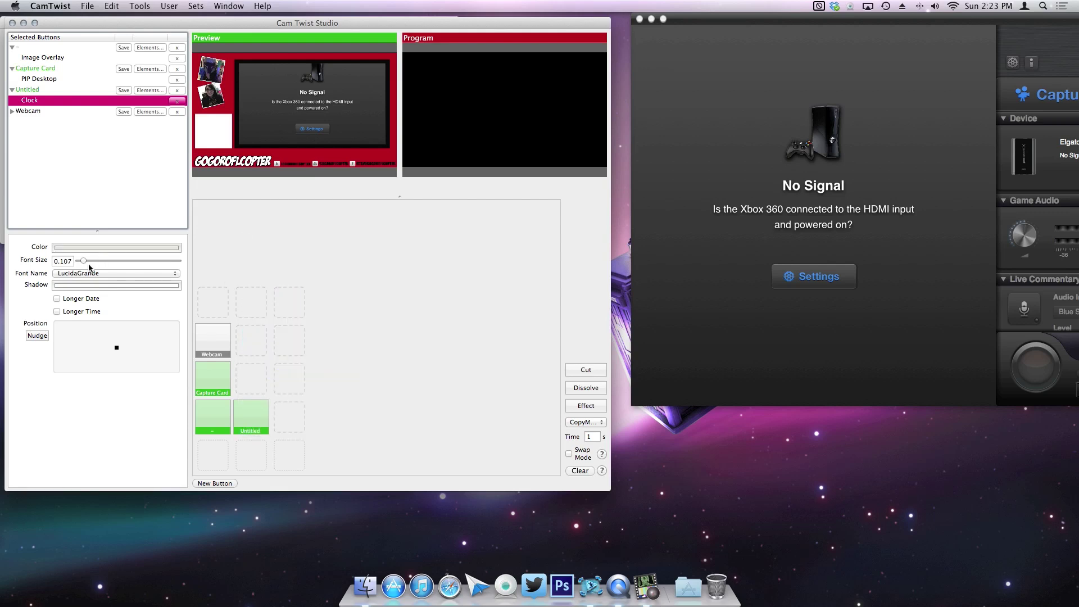
{"action": "mouse_move", "coordinate": [84, 261]}
{"action": "left_mouse_down"}
{"action": "mouse_move", "coordinate": [104, 262]}
{"action": "mouse_move", "coordinate": [86, 262]}
{"action": "left_mouse_up"}
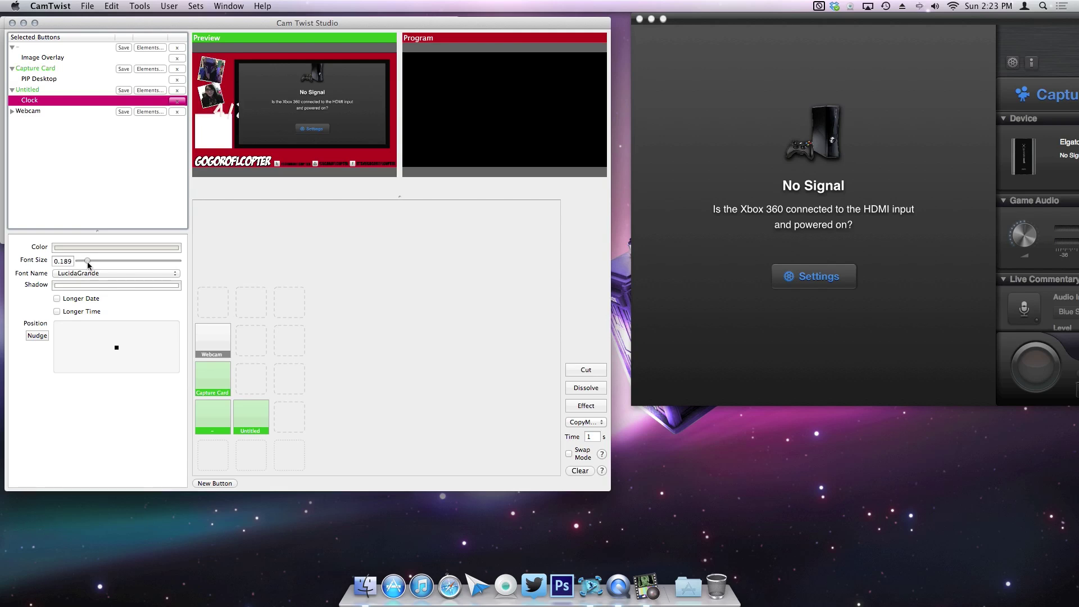
- Move the clock to the bottom of the preview with Longer Date off, showing '4/28/13 2:24 PM'
{"action": "left_click", "coordinate": [57, 299]}
{"action": "mouse_move", "coordinate": [116, 350]}
{"action": "left_mouse_down"}
{"action": "mouse_move", "coordinate": [98, 356]}
{"action": "mouse_move", "coordinate": [97, 326]}
{"action": "mouse_move", "coordinate": [101, 337]}
{"action": "left_mouse_up"}
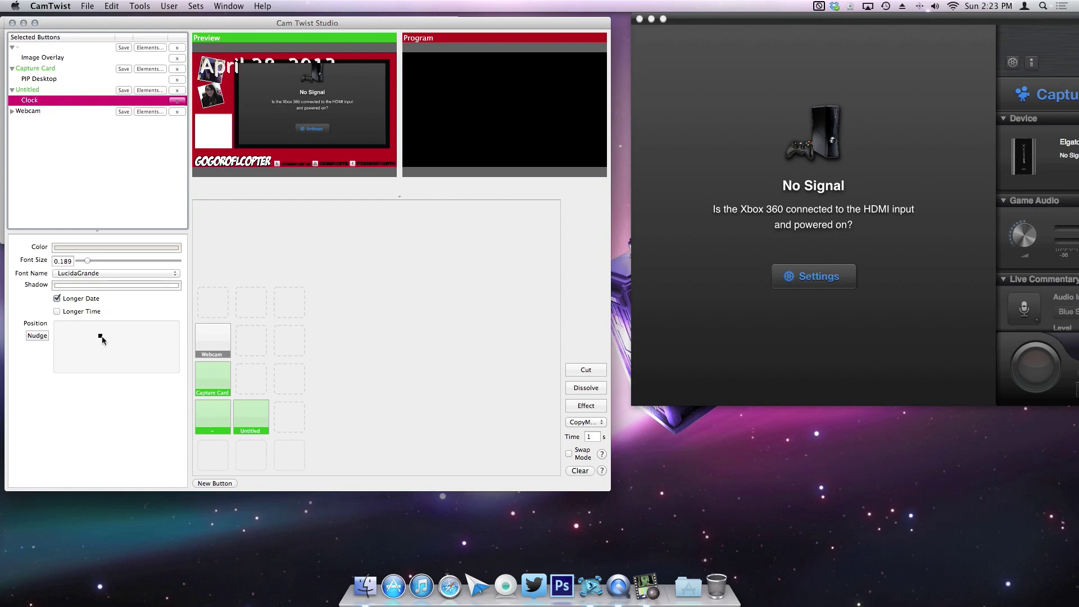
{"action": "left_click_drag", "start_coordinate": [101, 337], "coordinate": [101, 360]}
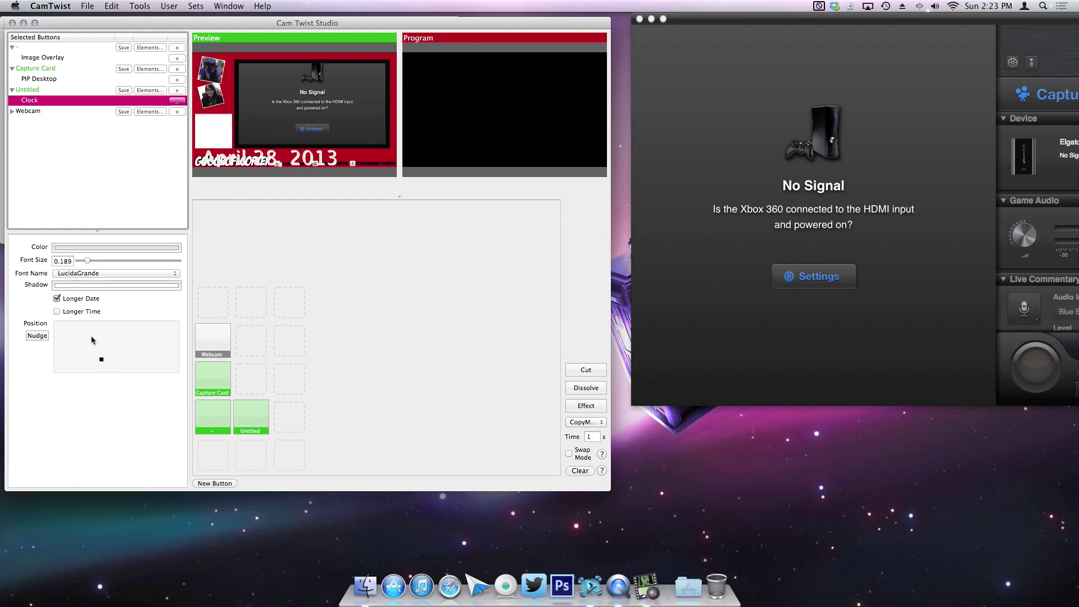
{"action": "left_click", "coordinate": [58, 299]}
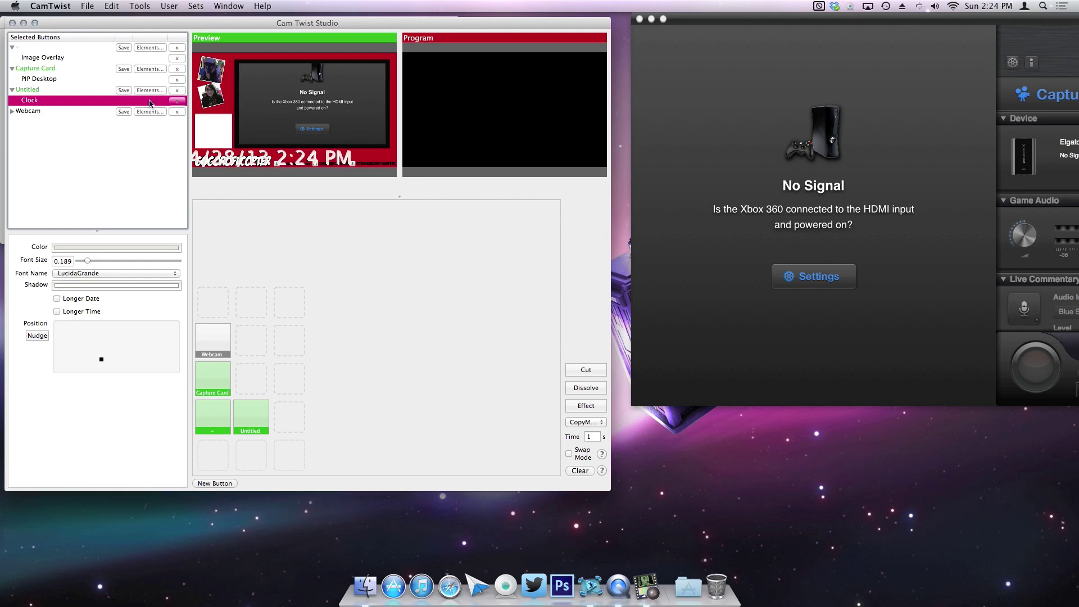
- Remove the Clock from Untitled and add an Internet Relay Chat (IRC) element instead
{"action": "left_click", "coordinate": [177, 100]}
{"action": "left_click", "coordinate": [72, 91]}
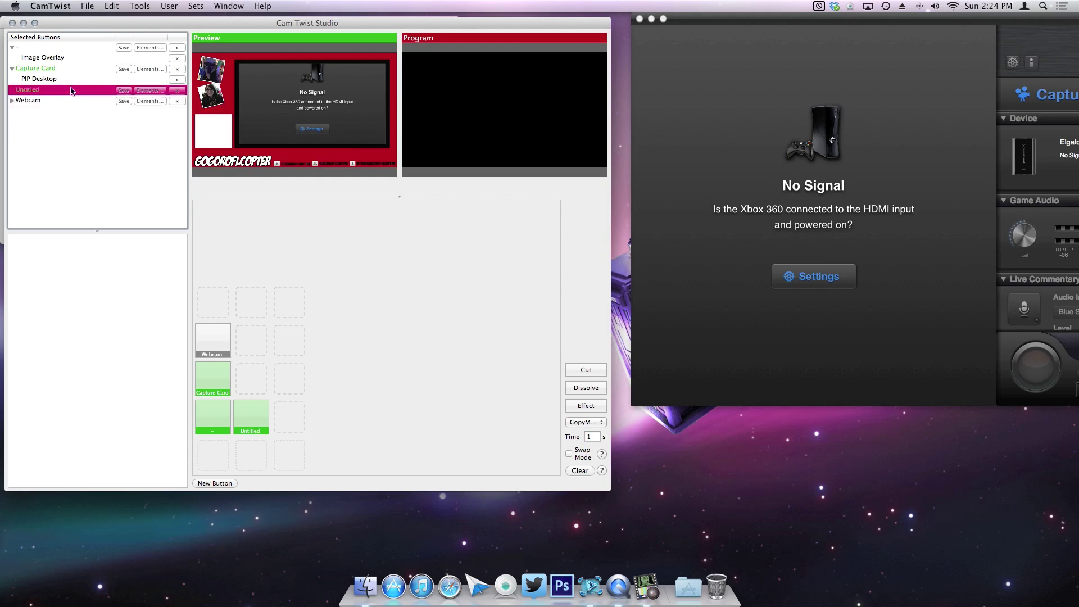
{"action": "left_click", "coordinate": [156, 92]}
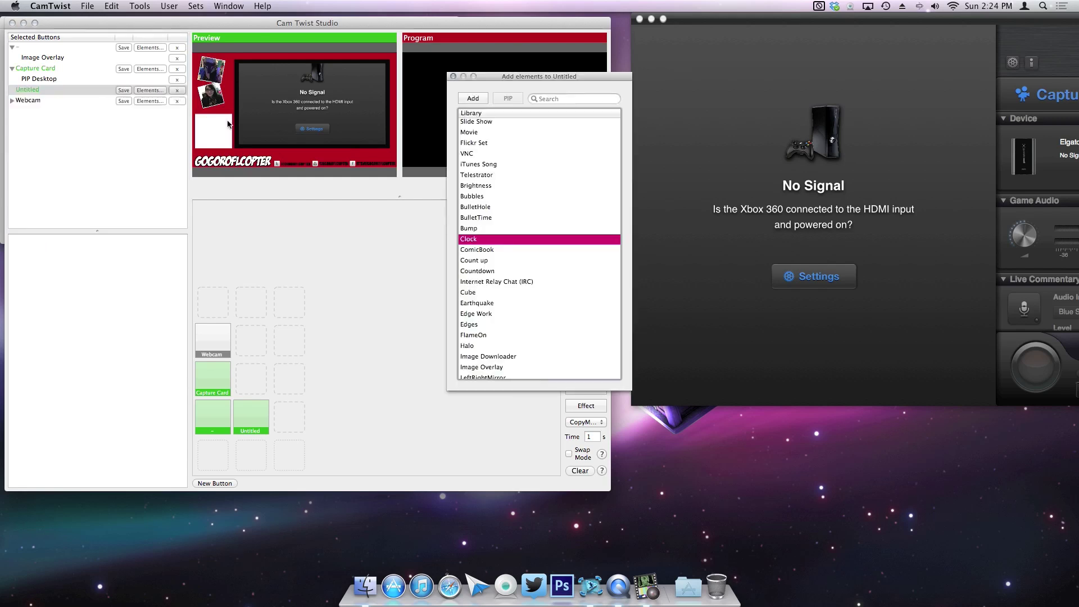
{"action": "scroll", "coordinate": [515, 204], "scroll_direction": "down", "scroll_amount": 2}
{"action": "left_click", "coordinate": [501, 259]}
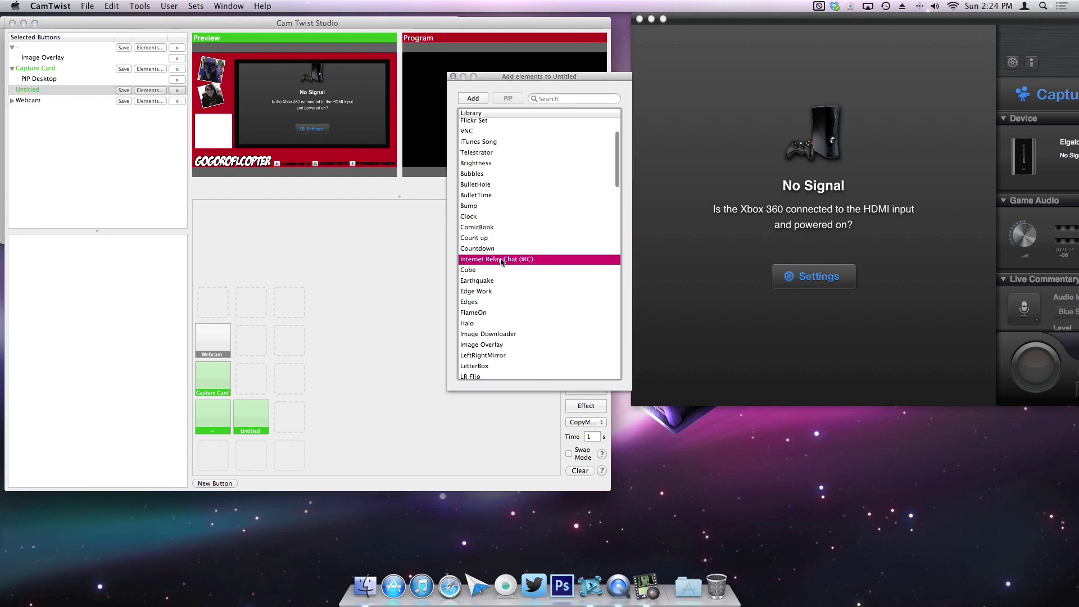
{"action": "left_click", "coordinate": [464, 99]}
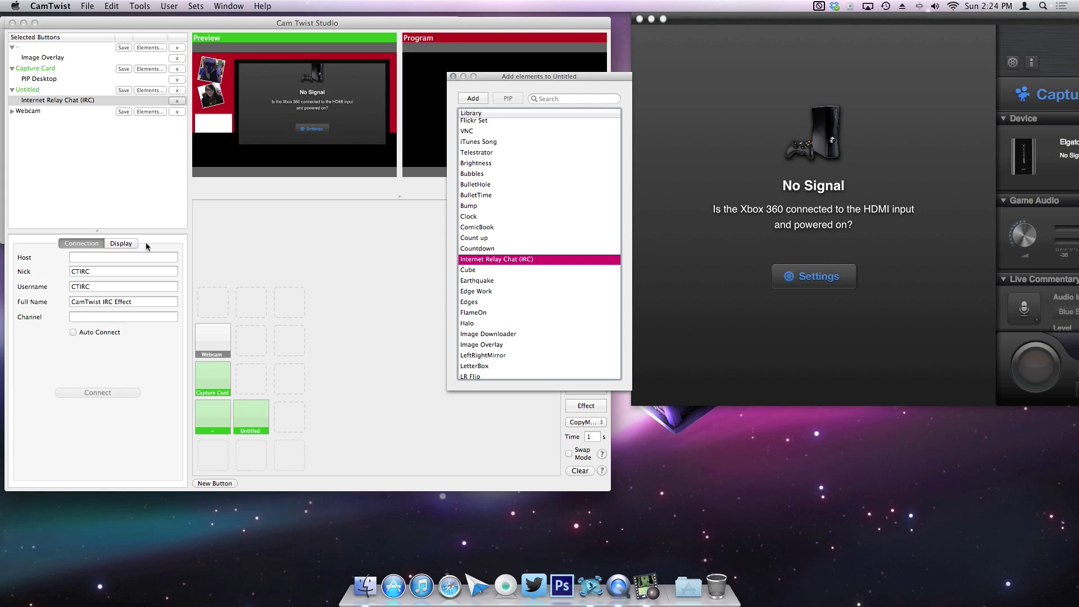
- Remove the IRC element and pick Scrolling Text in the element Library
{"action": "left_click", "coordinate": [177, 101]}
{"action": "left_click", "coordinate": [83, 92]}
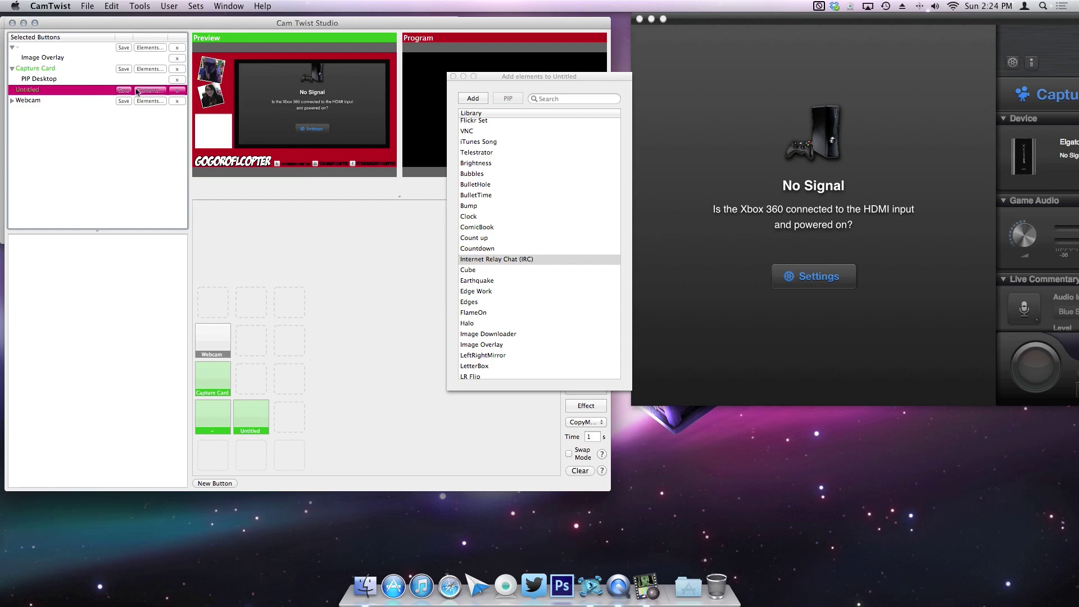
{"action": "scroll", "coordinate": [535, 163], "scroll_direction": "down", "scroll_amount": 1}
{"action": "scroll", "coordinate": [535, 163], "scroll_direction": "down", "scroll_amount": 5}
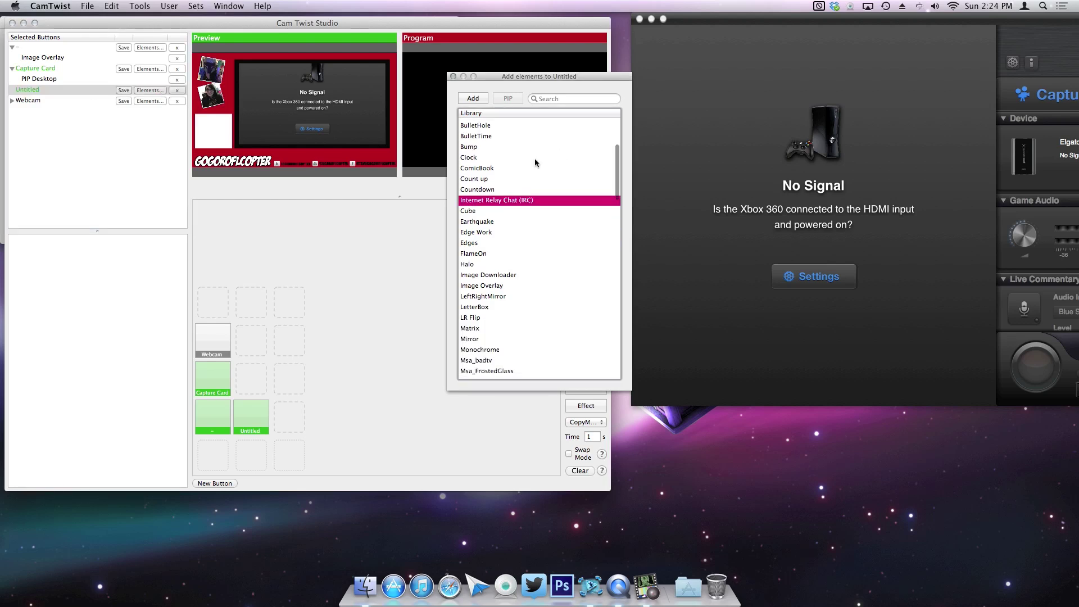
{"action": "scroll", "coordinate": [535, 163], "scroll_direction": "down", "scroll_amount": 2}
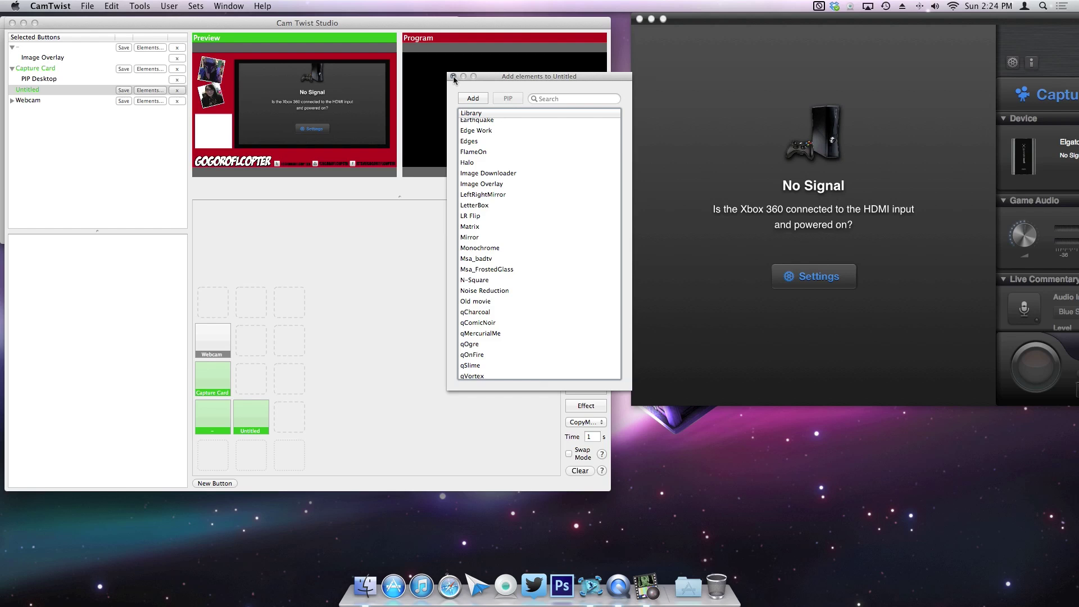
{"action": "scroll", "coordinate": [496, 185], "scroll_direction": "down", "scroll_amount": 5}
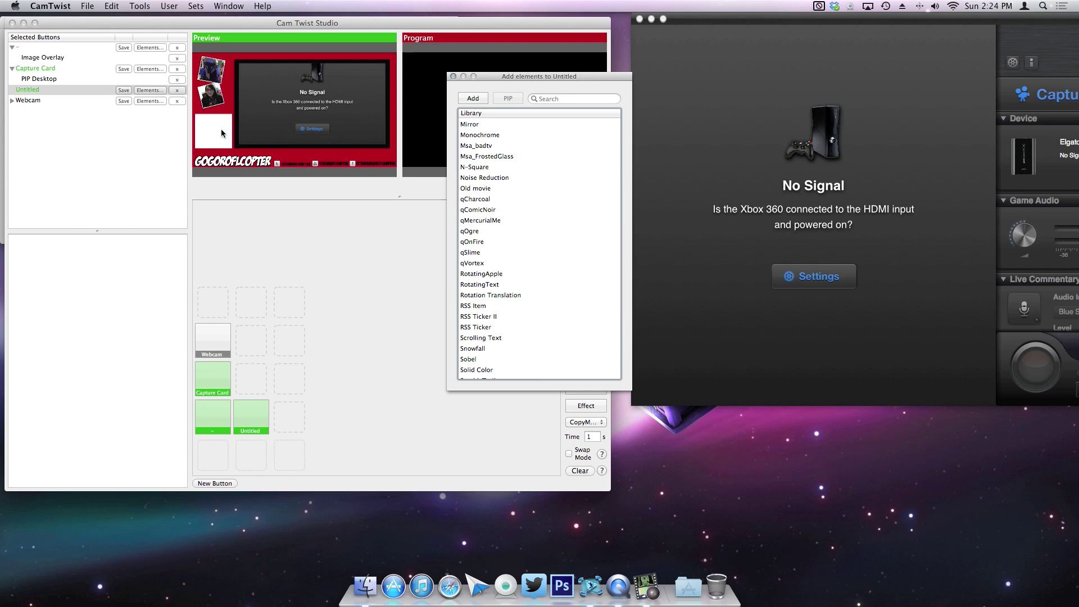
{"action": "scroll", "coordinate": [476, 267], "scroll_direction": "down", "scroll_amount": 1}
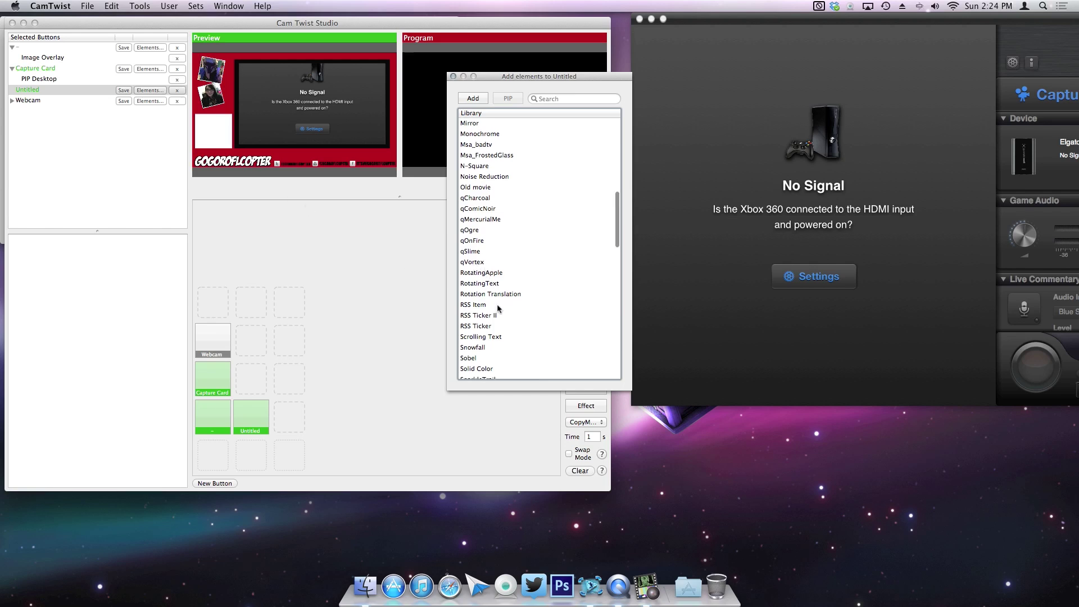
{"action": "left_click", "coordinate": [498, 337]}
- Add Scrolling Text to Untitled, set its shadow colour to White, and nudge its Y position
{"action": "left_click", "coordinate": [477, 99]}
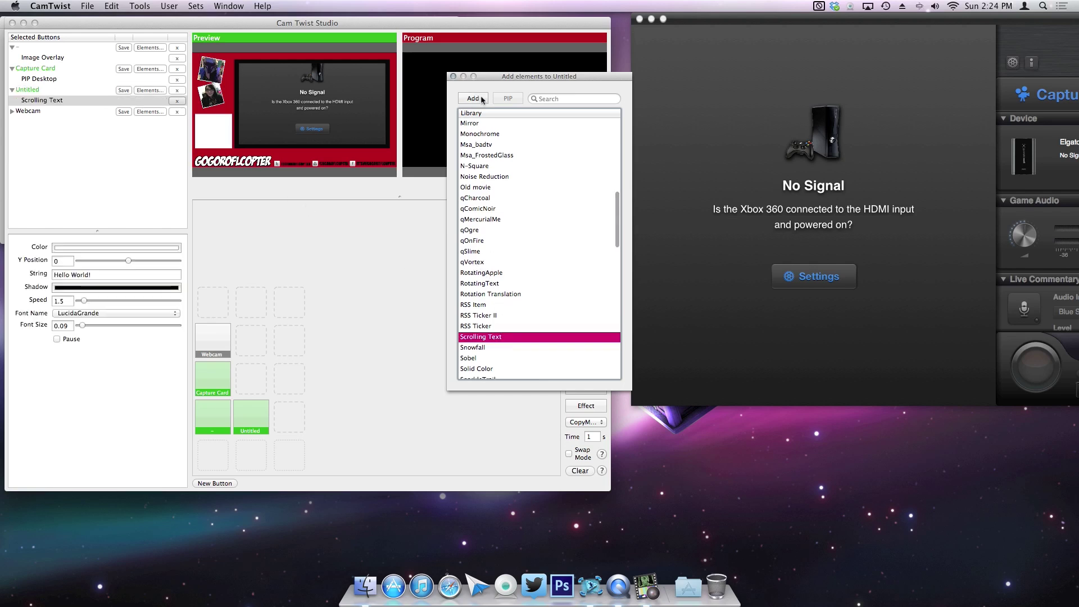
{"action": "left_click", "coordinate": [453, 76]}
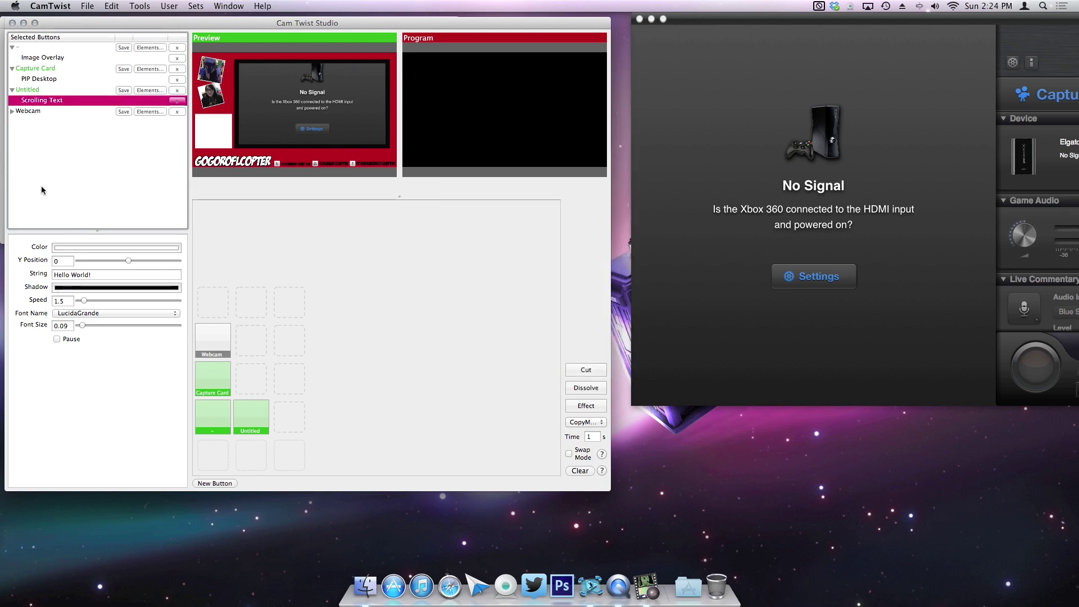
{"action": "left_click", "coordinate": [71, 287]}
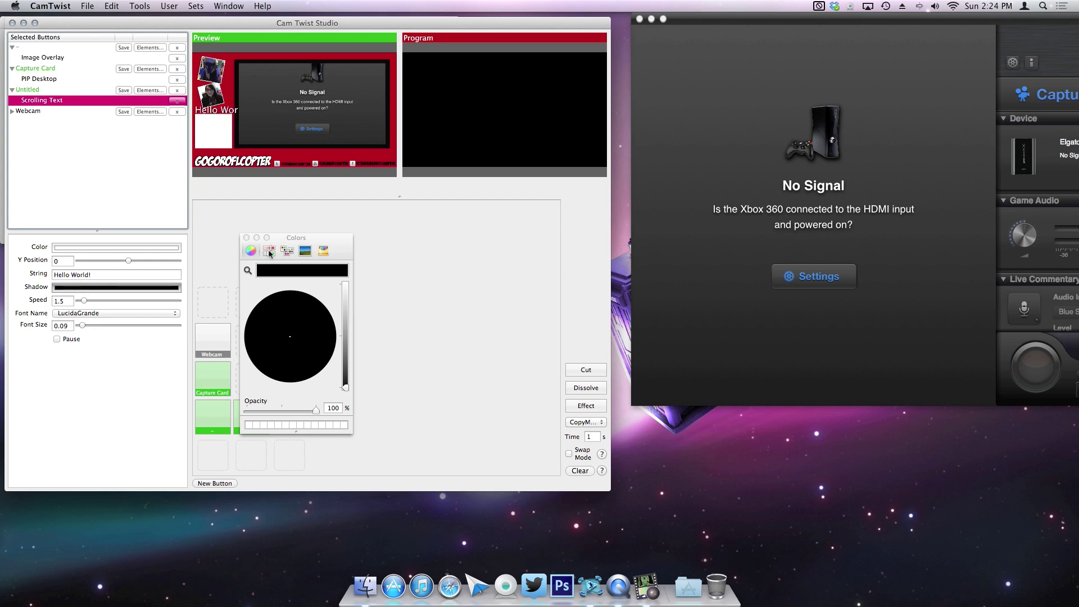
{"action": "left_click", "coordinate": [287, 250]}
{"action": "scroll", "coordinate": [292, 337], "scroll_direction": "down", "scroll_amount": 3}
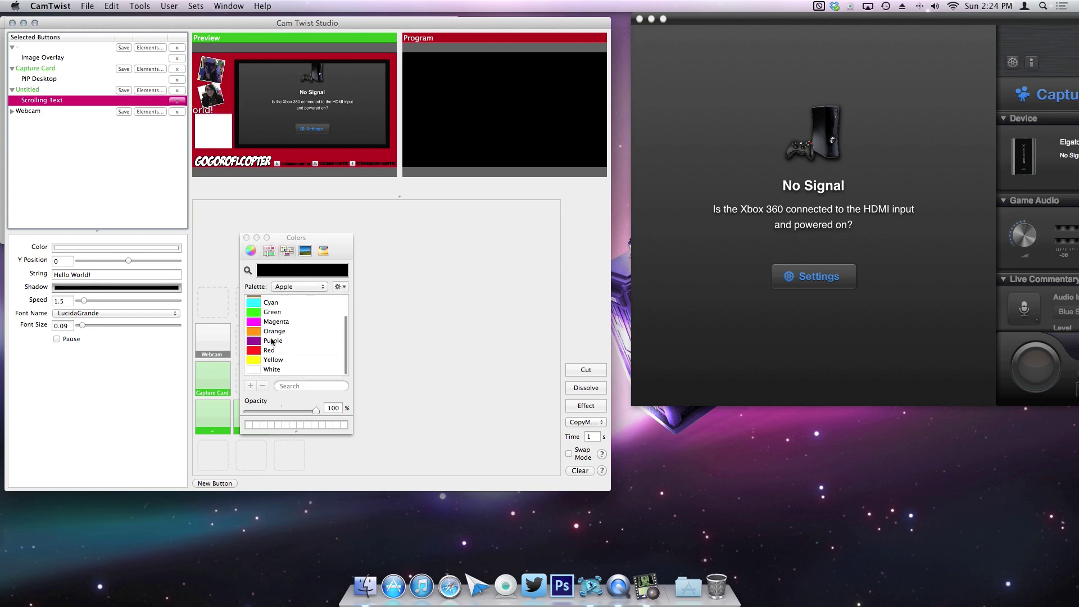
{"action": "left_click", "coordinate": [269, 371]}
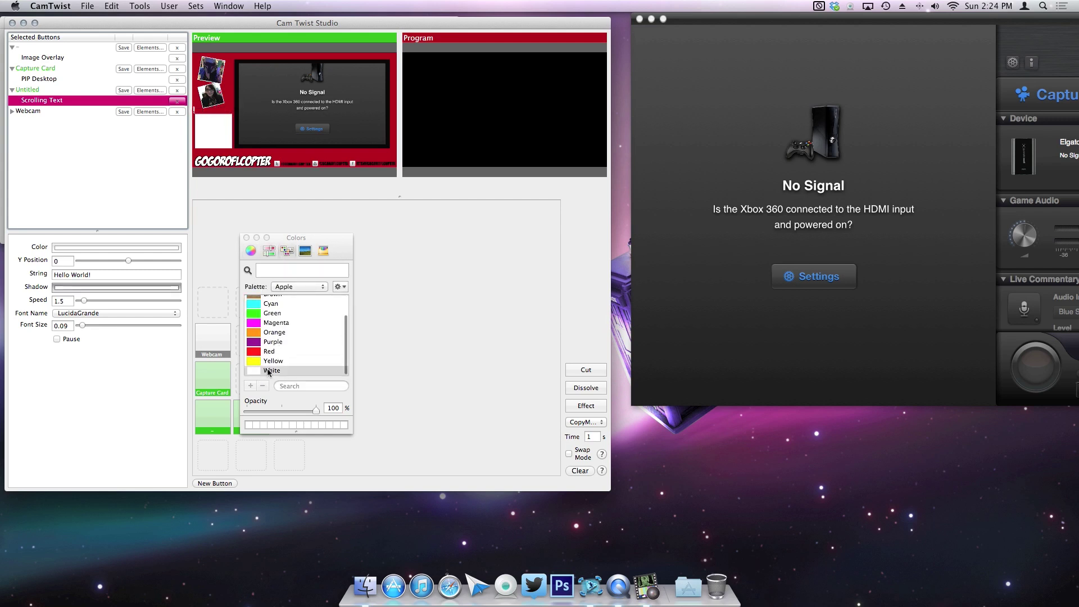
{"action": "left_click", "coordinate": [246, 237]}
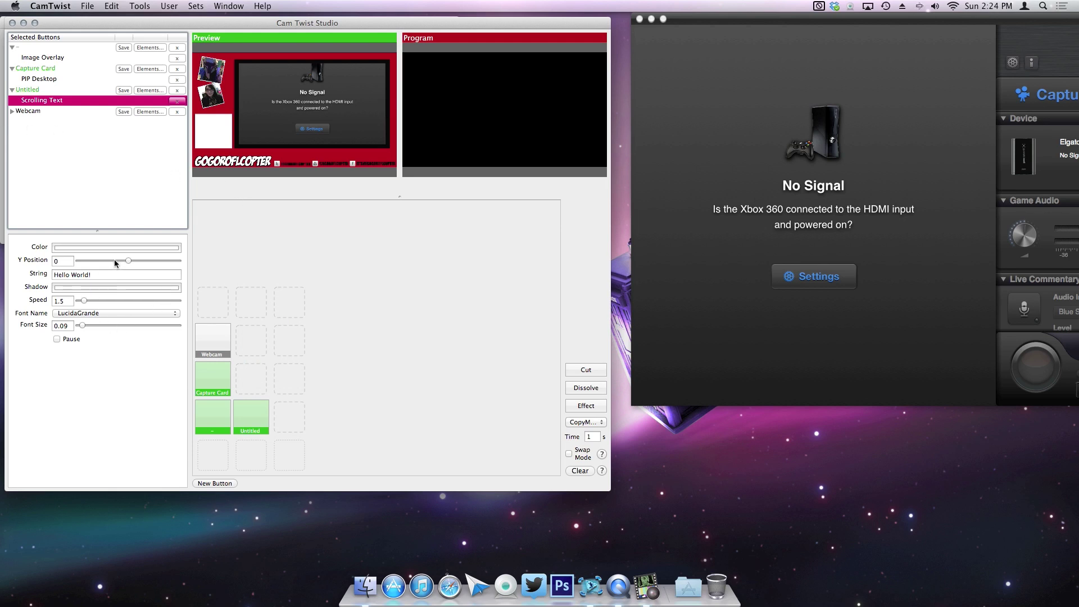
{"action": "left_click_drag", "start_coordinate": [128, 262], "coordinate": [129, 263]}
- Remove Scrolling Text and permanently delete the Untitled button, confirming with Yes
{"action": "left_click", "coordinate": [177, 101]}
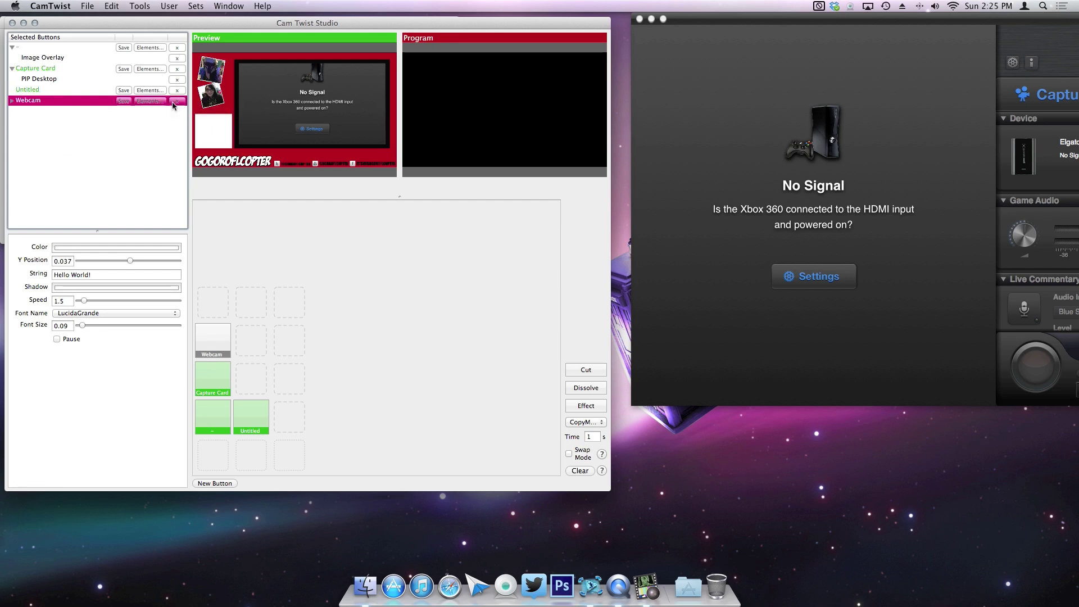
{"action": "left_click", "coordinate": [113, 198]}
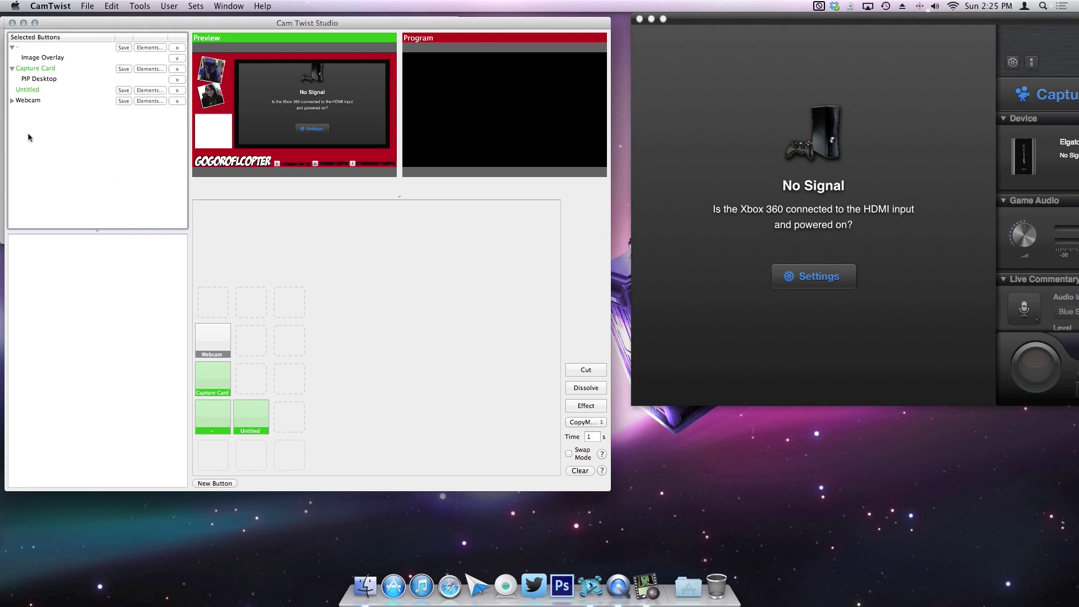
{"action": "left_click", "coordinate": [12, 101]}
{"action": "left_click", "coordinate": [19, 91]}
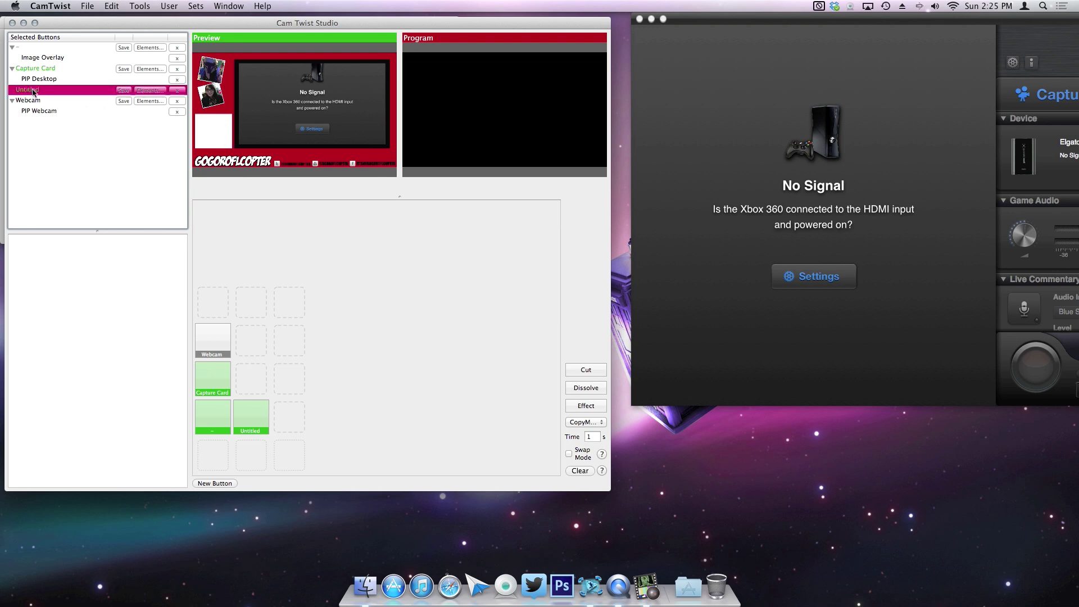
{"action": "left_click", "coordinate": [177, 91]}
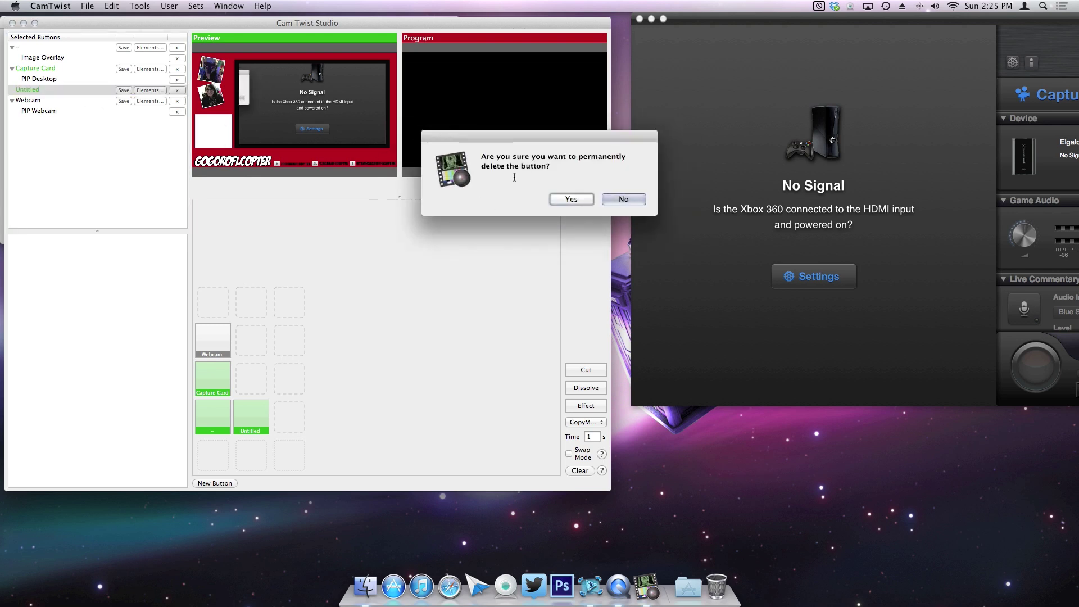
{"action": "left_click", "coordinate": [571, 199]}
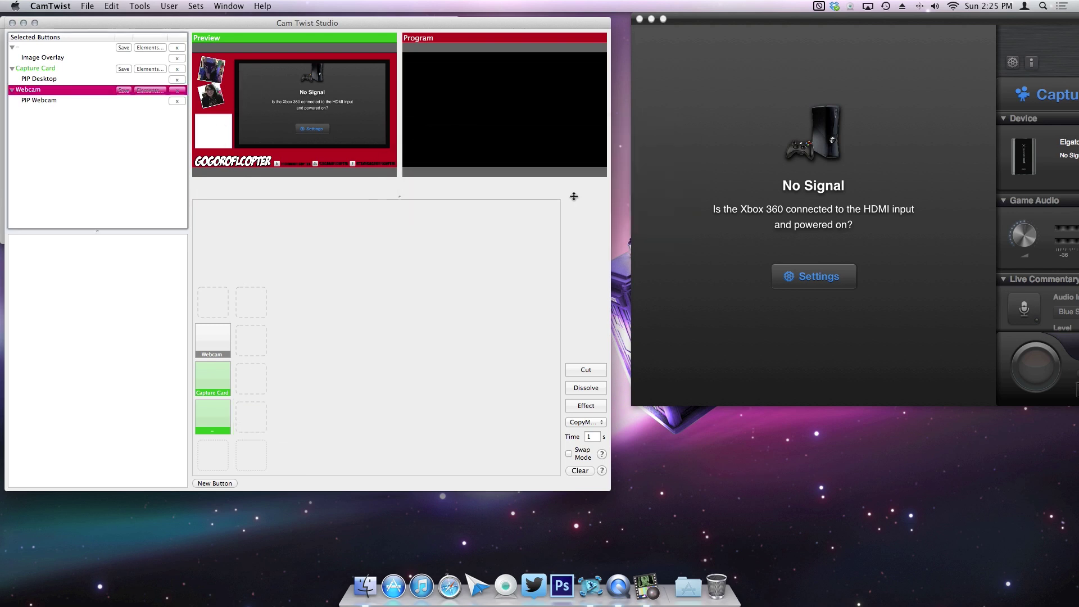
- Review the PIP Desktop and Image Overlay element settings in the remaining buttons
{"action": "left_click", "coordinate": [49, 80]}
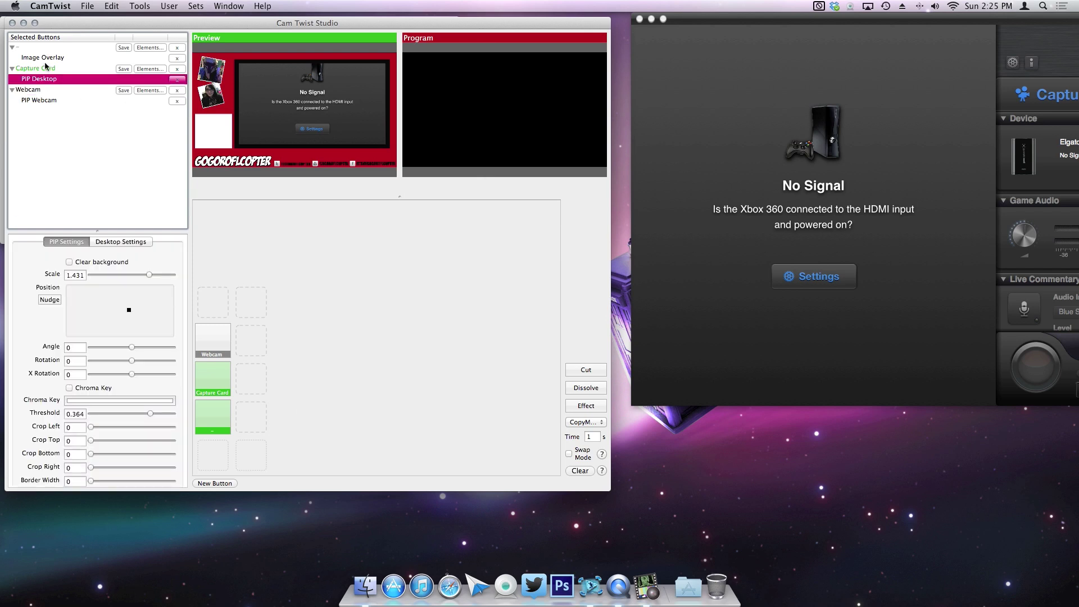
{"action": "left_click", "coordinate": [54, 58]}
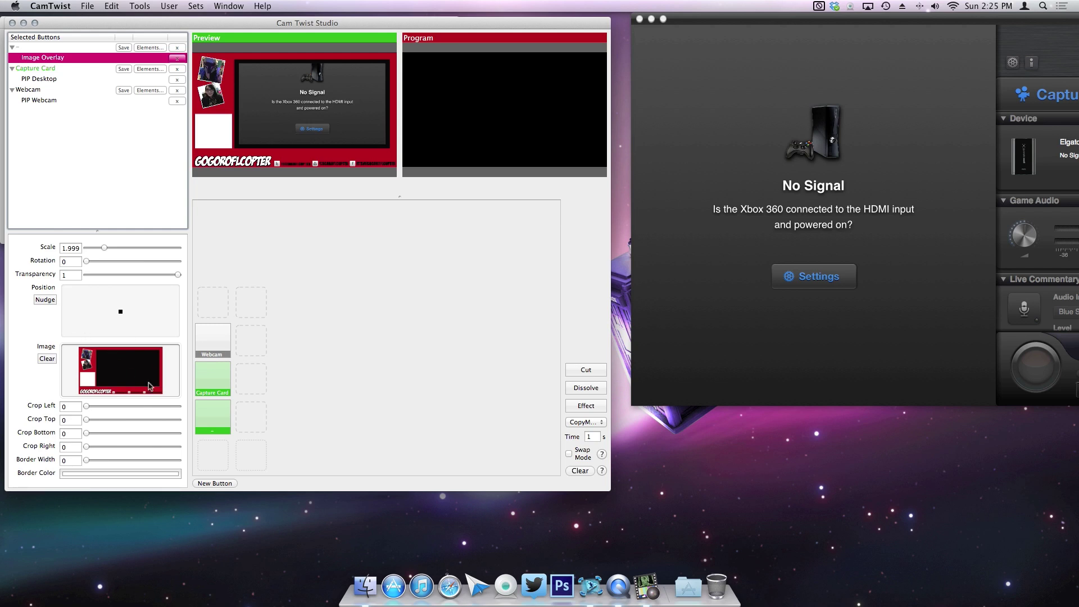
{"action": "scroll", "coordinate": [49, 305], "scroll_direction": "down", "scroll_amount": 3}
{"action": "scroll", "coordinate": [49, 323], "scroll_direction": "up", "scroll_amount": 3}
- Launch Flash Media Live Encoder 3.2 from the Applications stack's Adobe folder
{"action": "left_click", "coordinate": [688, 587]}
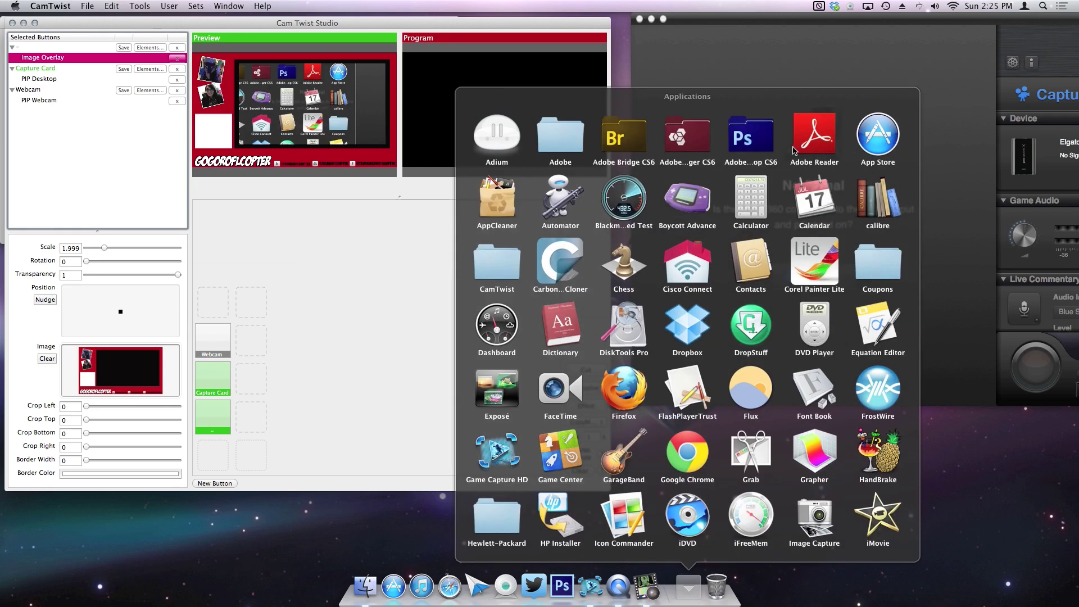
{"action": "scroll", "coordinate": [735, 162], "scroll_direction": "down", "scroll_amount": 5}
{"action": "scroll", "coordinate": [735, 161], "scroll_direction": "up", "scroll_amount": 5}
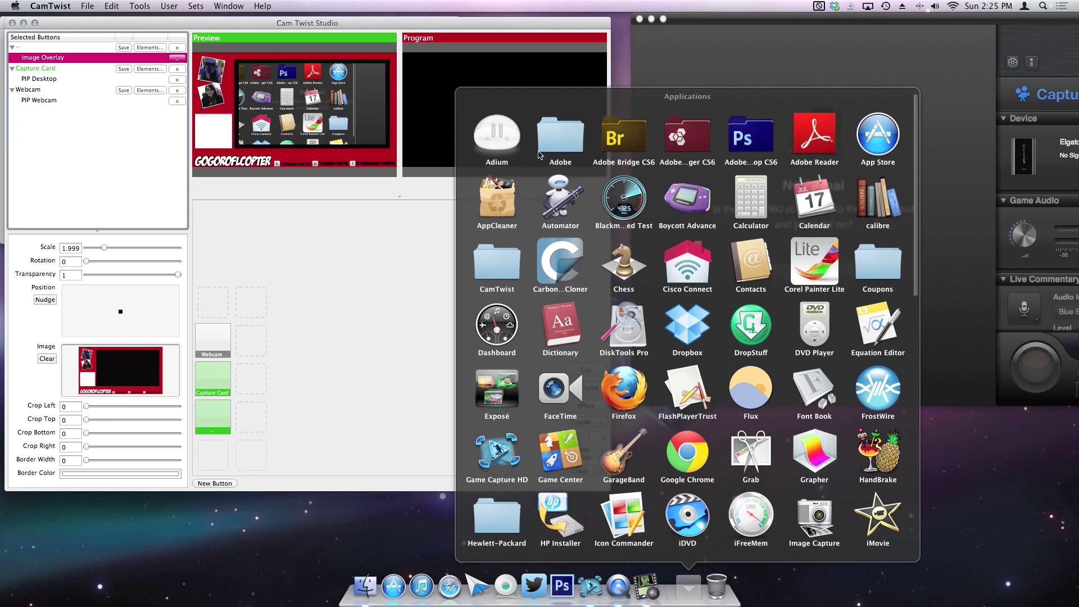
{"action": "left_click", "coordinate": [538, 156]}
{"action": "left_click", "coordinate": [706, 541]}
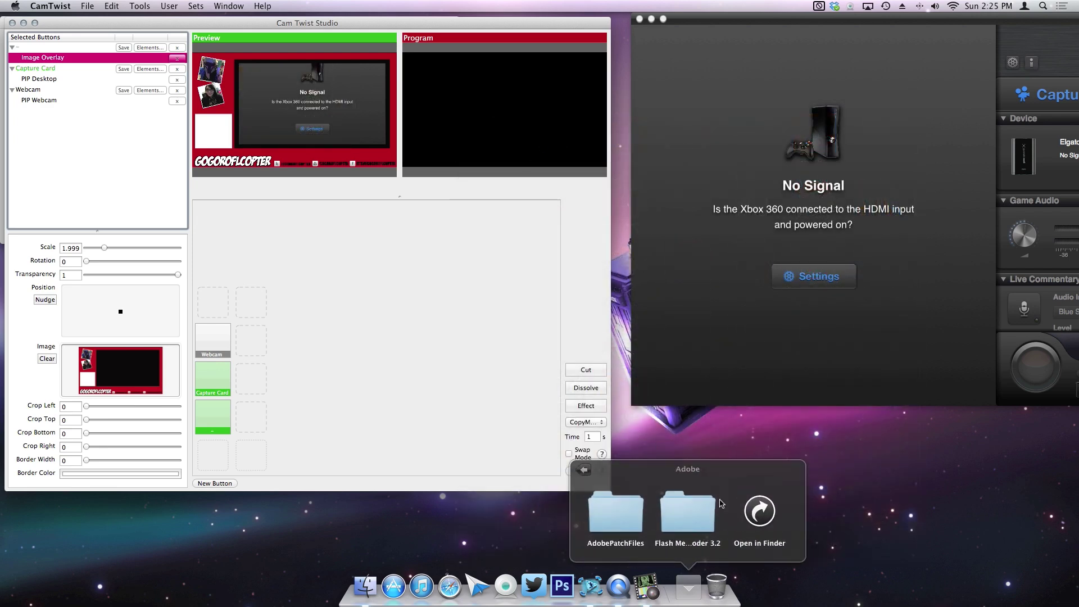
{"action": "left_click", "coordinate": [786, 337]}
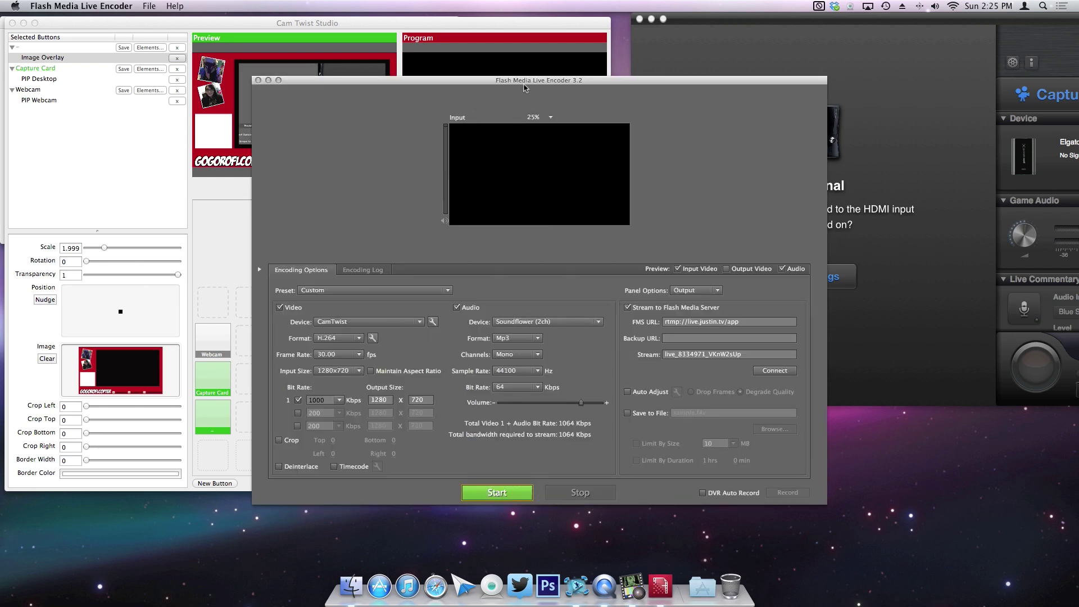
- Position the encoder window below Cam Twist Studio, with Cam Twist Studio in front
{"action": "left_click_drag", "start_coordinate": [524, 87], "coordinate": [321, 99]}
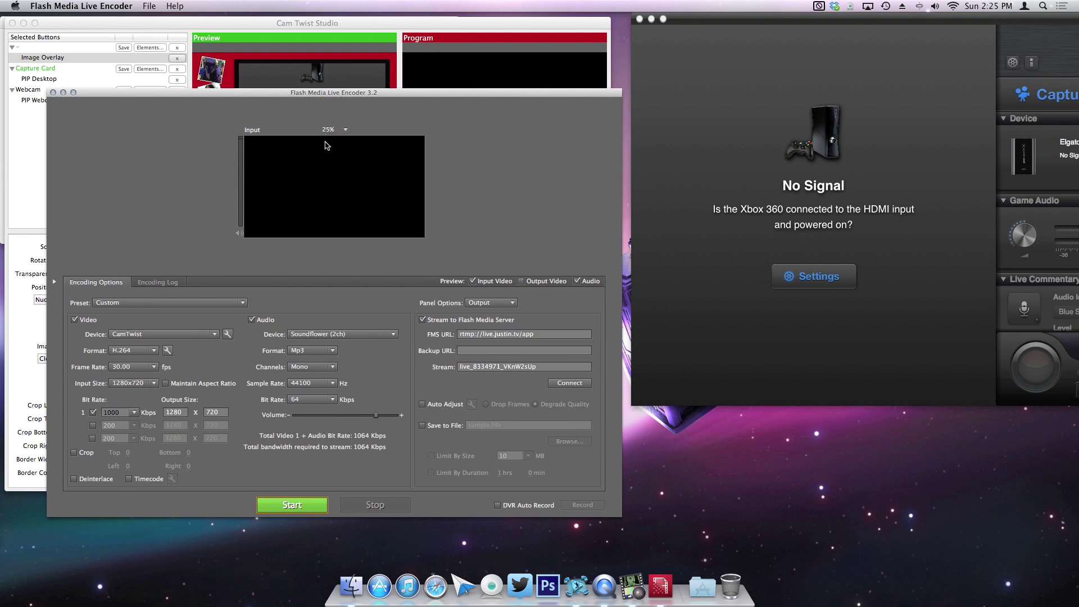
{"action": "left_click_drag", "start_coordinate": [345, 93], "coordinate": [337, 145]}
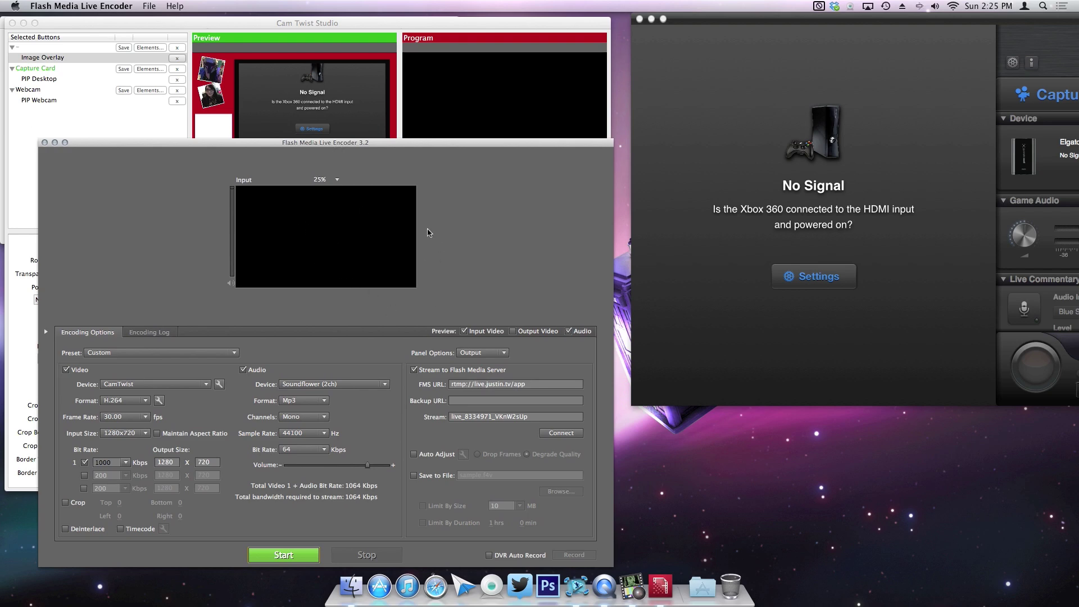
{"action": "left_click", "coordinate": [404, 26]}
- Dissolve the red overlay with capture-card picture-in-picture to Program and confirm the encoder receives it
{"action": "left_click", "coordinate": [401, 507]}
{"action": "left_click", "coordinate": [404, 22]}
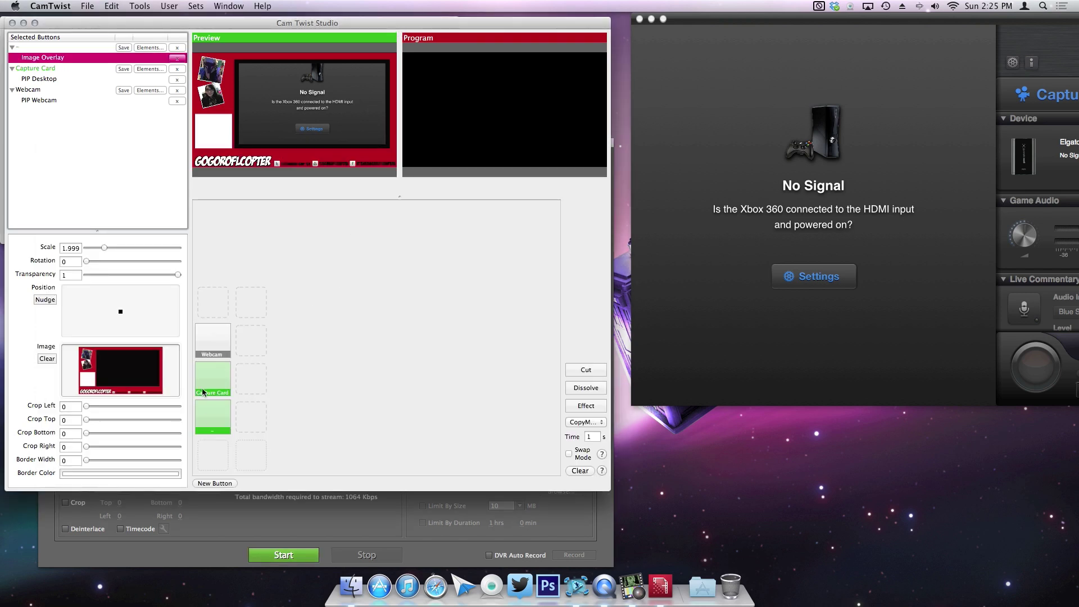
{"action": "left_click", "coordinate": [592, 388]}
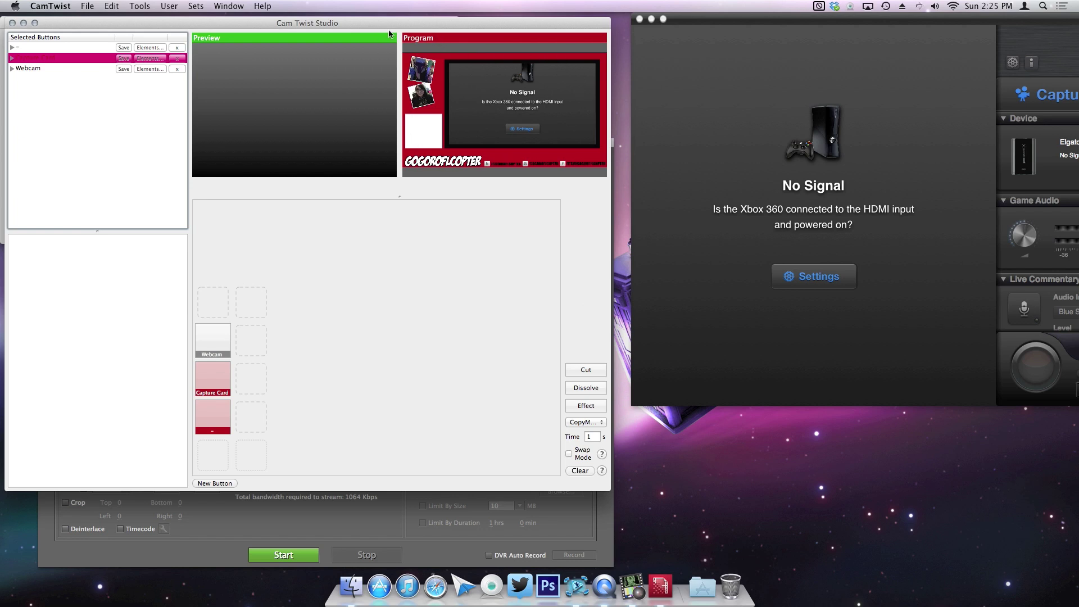
{"action": "left_click", "coordinate": [576, 526]}
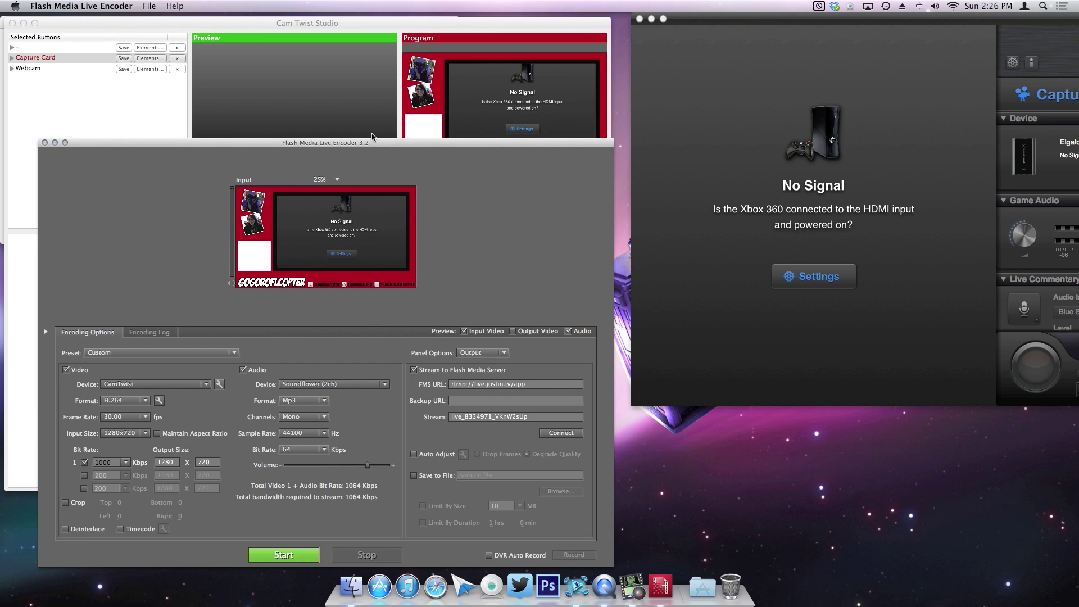
{"action": "left_click_drag", "start_coordinate": [364, 145], "coordinate": [362, 115]}
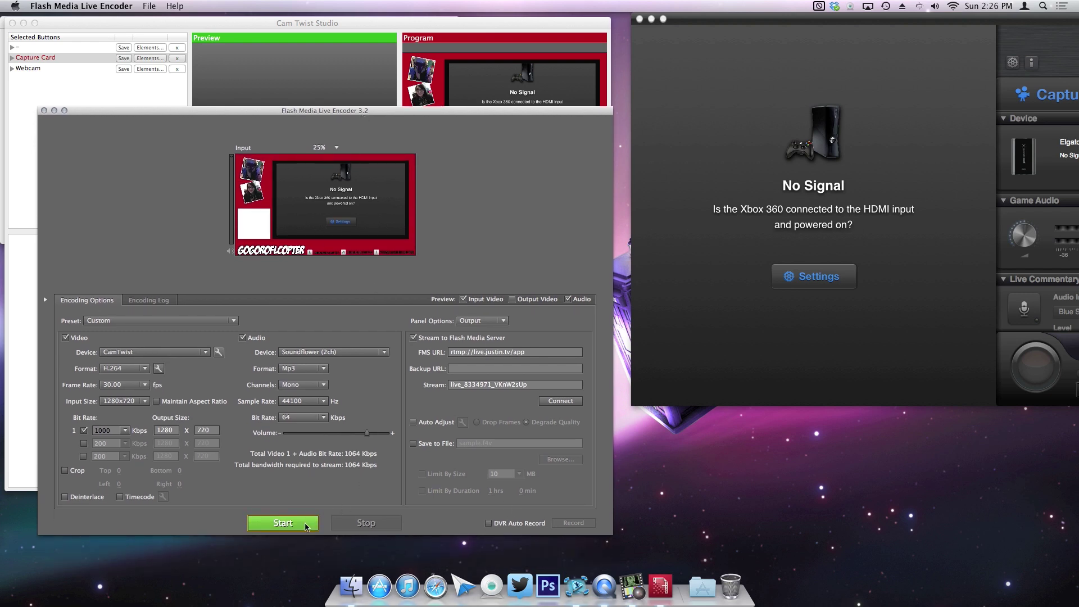
{"action": "left_click", "coordinate": [409, 28]}
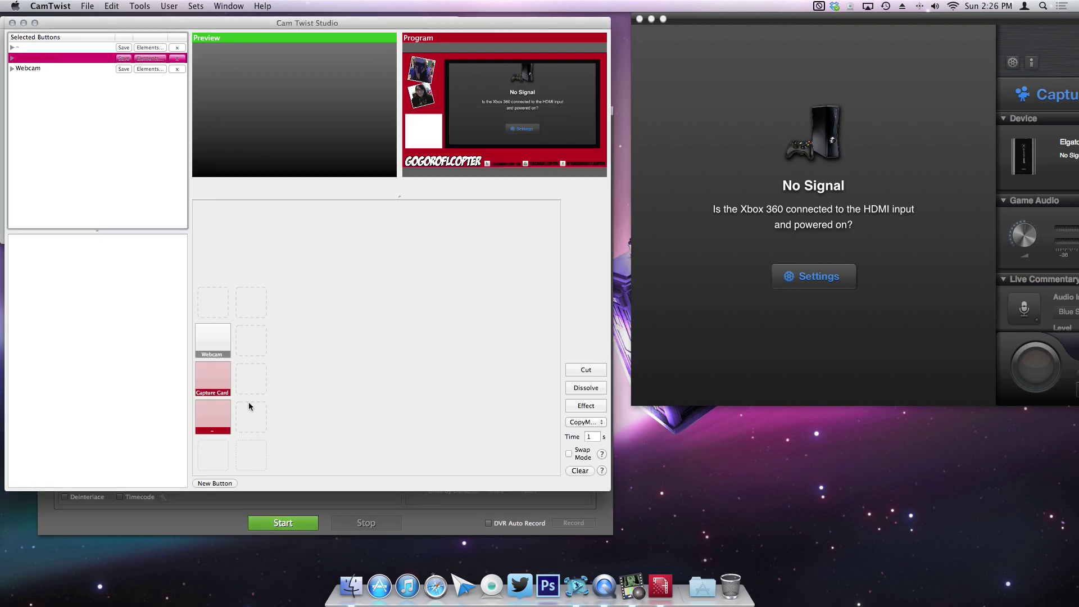
{"action": "left_click", "coordinate": [218, 385]}
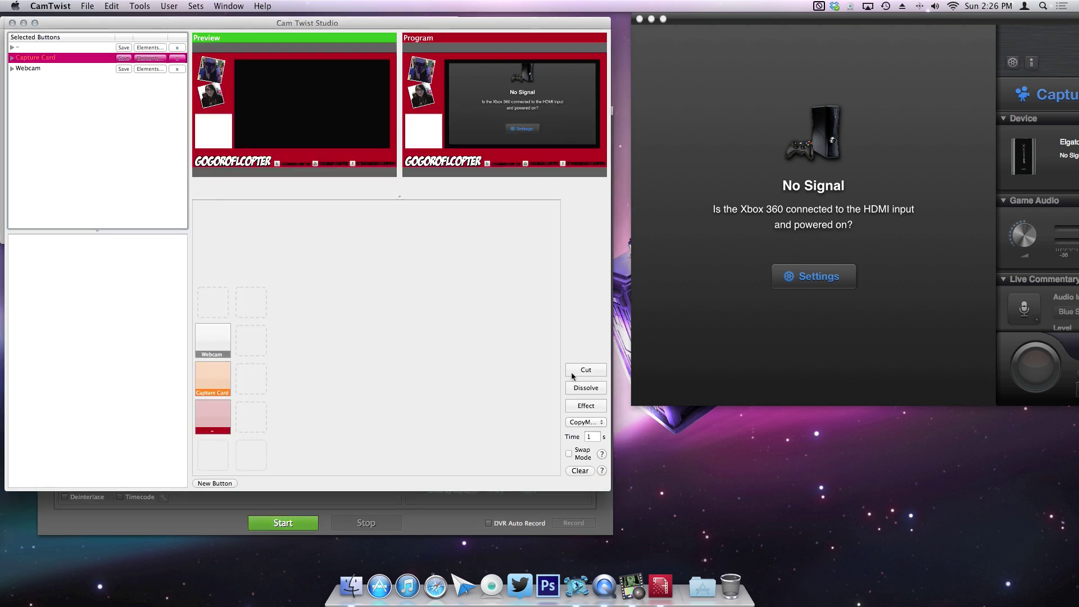
{"action": "left_click", "coordinate": [585, 388]}
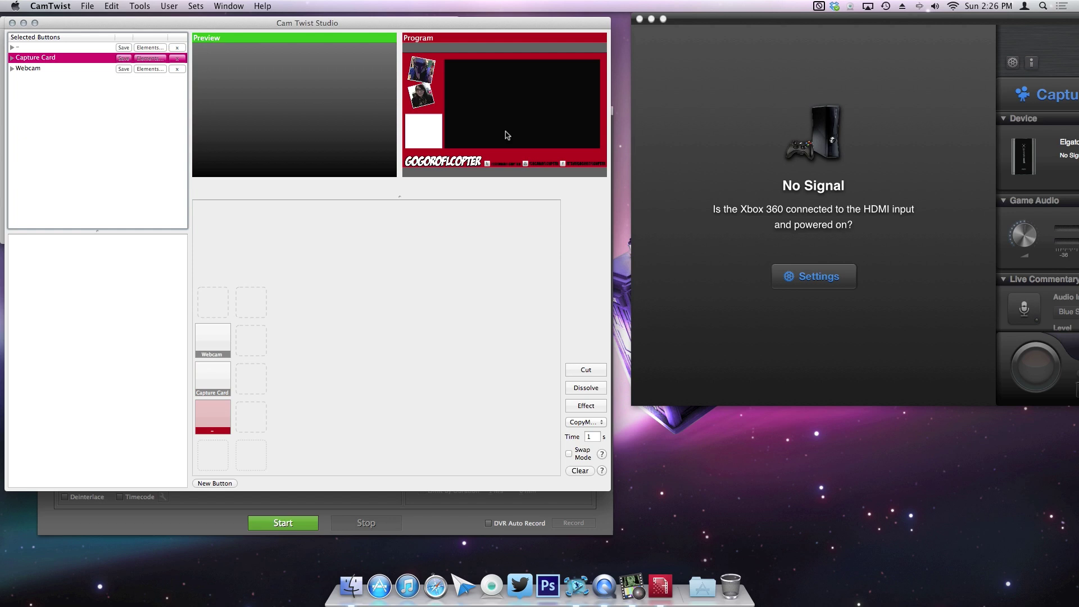
{"action": "left_click", "coordinate": [206, 384]}
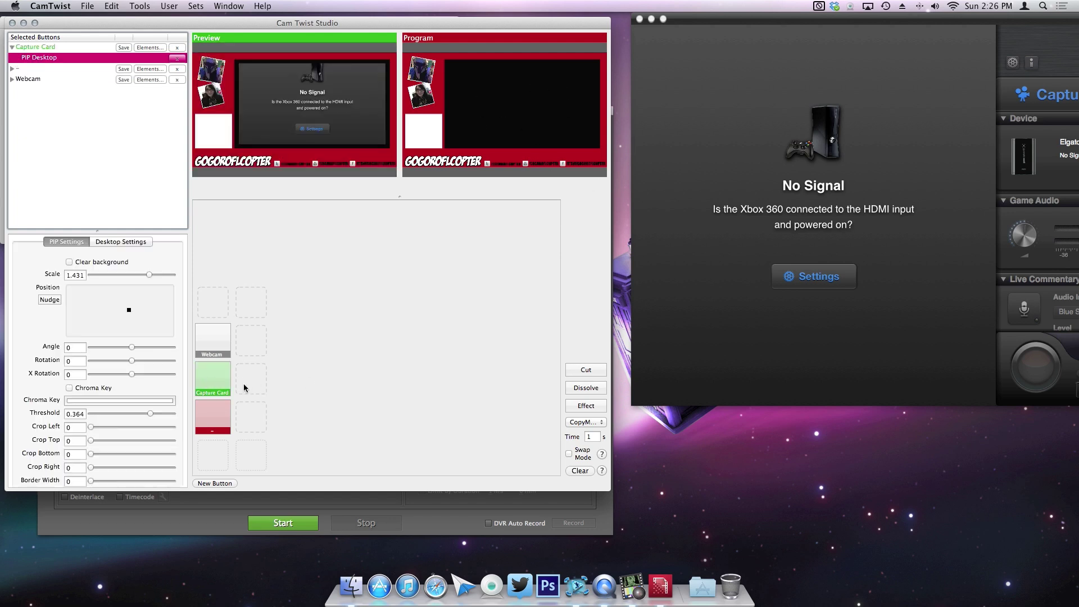
{"action": "left_click", "coordinate": [586, 388]}
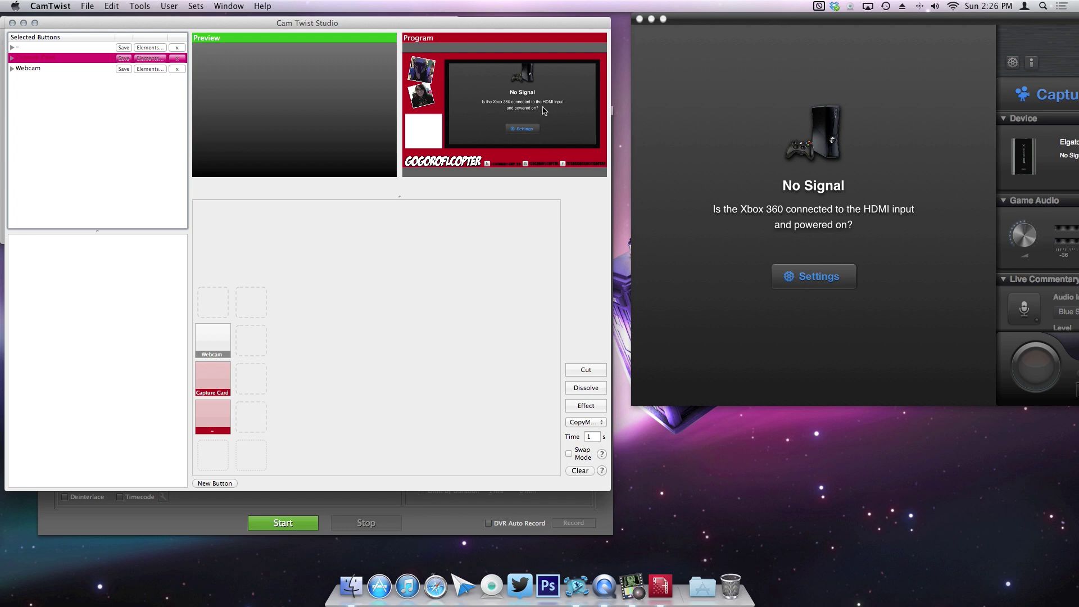
{"action": "left_click", "coordinate": [219, 388]}
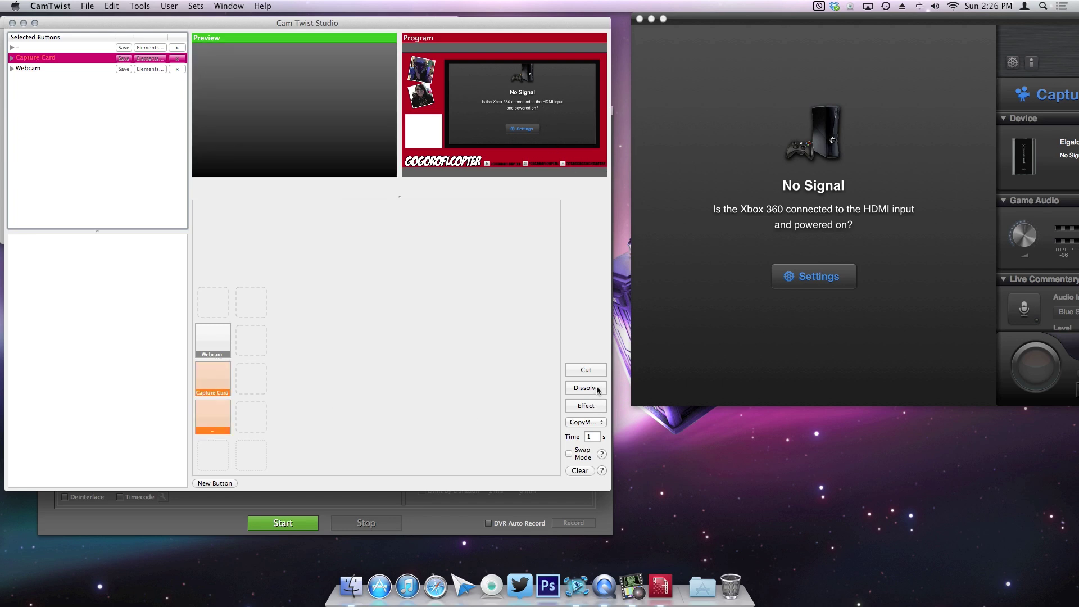
{"action": "left_click", "coordinate": [598, 390]}
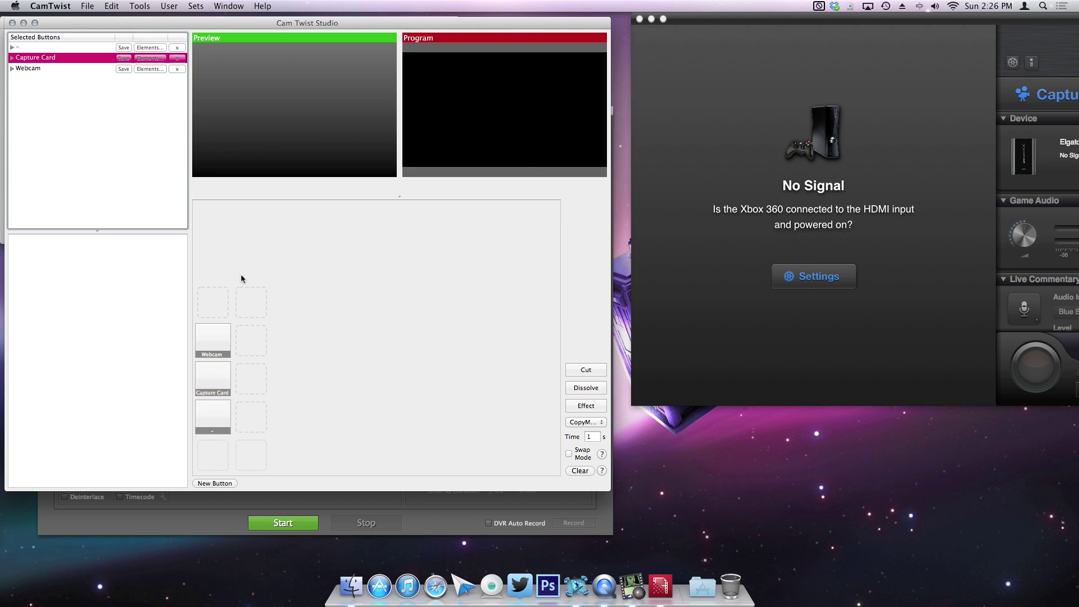
{"action": "left_click", "coordinate": [207, 414]}
{"action": "left_click", "coordinate": [213, 381]}
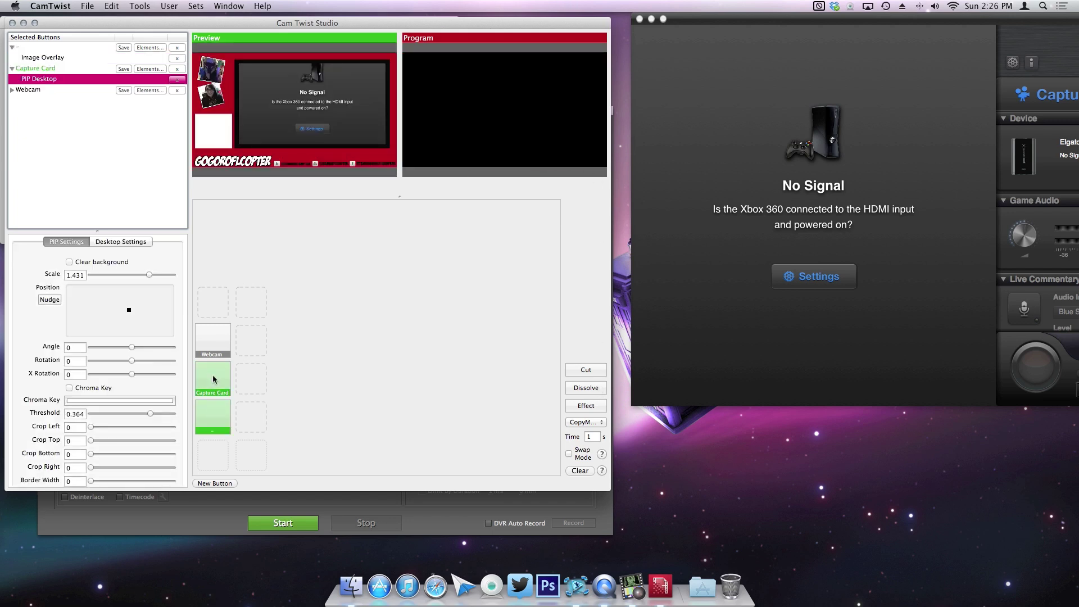
{"action": "left_click", "coordinate": [582, 388]}
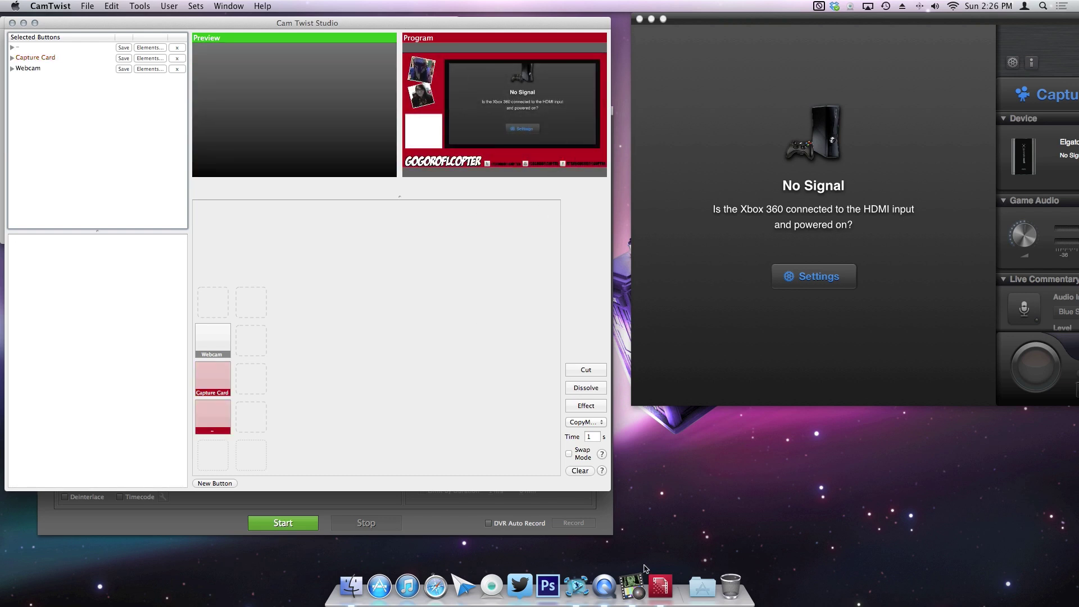
- Select the Capture Card and overlay scenes and dissolve the Program feed to black
{"action": "left_click", "coordinate": [488, 503]}
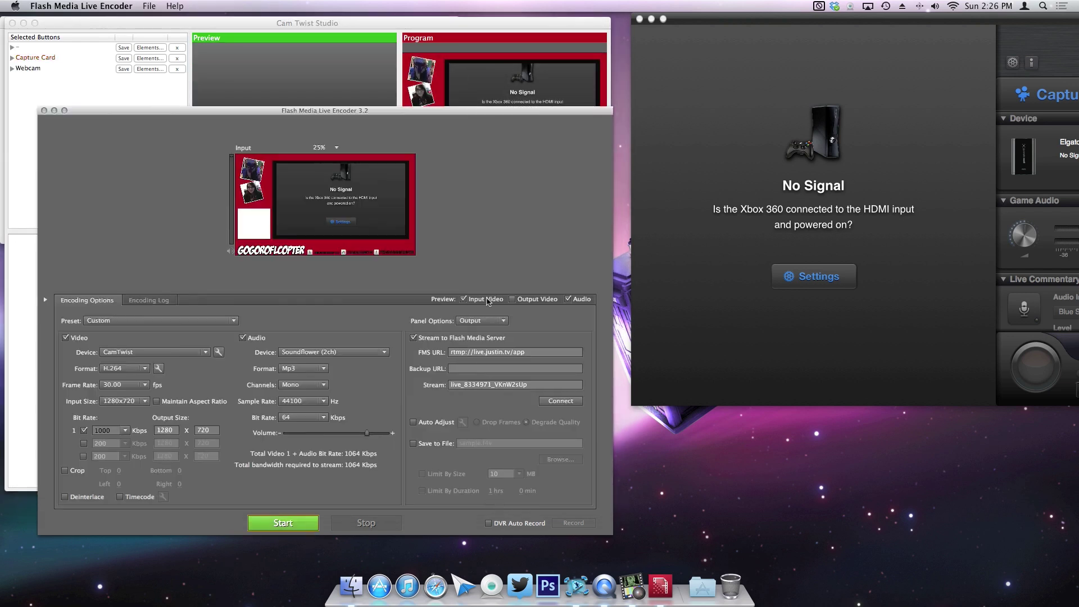
{"action": "left_click", "coordinate": [486, 40]}
{"action": "left_click", "coordinate": [215, 376]}
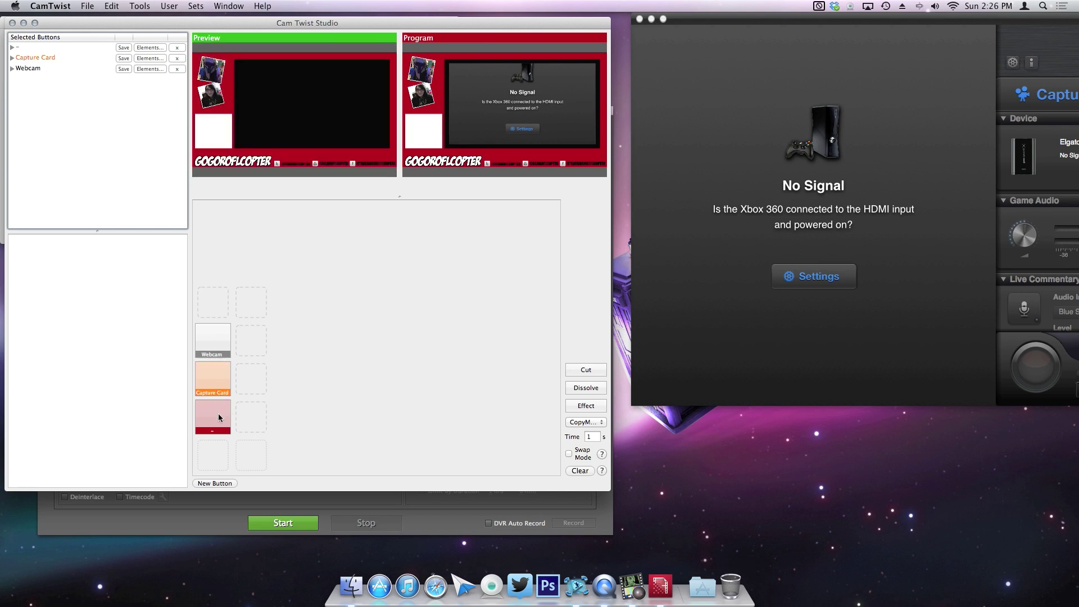
{"action": "left_click", "coordinate": [218, 413]}
{"action": "left_click", "coordinate": [590, 394]}
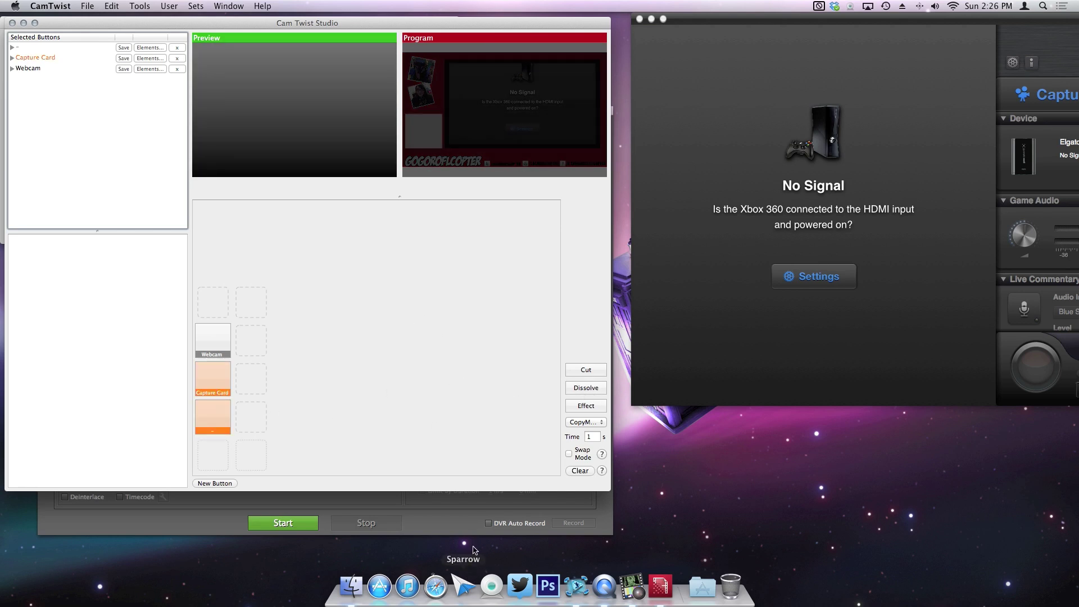
- Close the Flash Media Live Encoder and Cam Twist Studio windows
{"action": "left_click", "coordinate": [466, 507]}
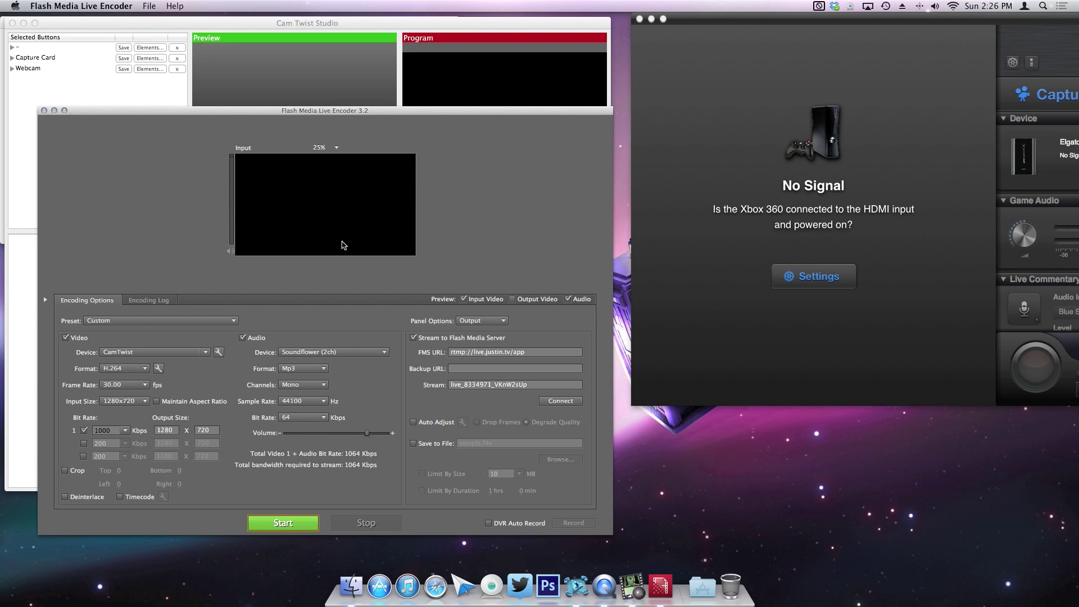
{"action": "left_click", "coordinate": [44, 111]}
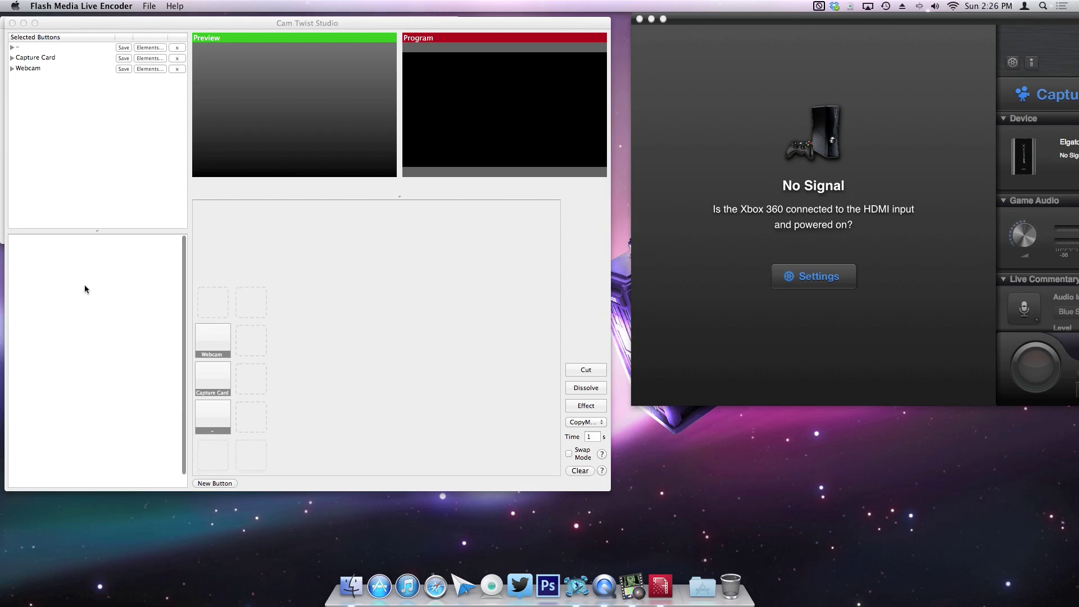
{"action": "left_click", "coordinate": [12, 23]}
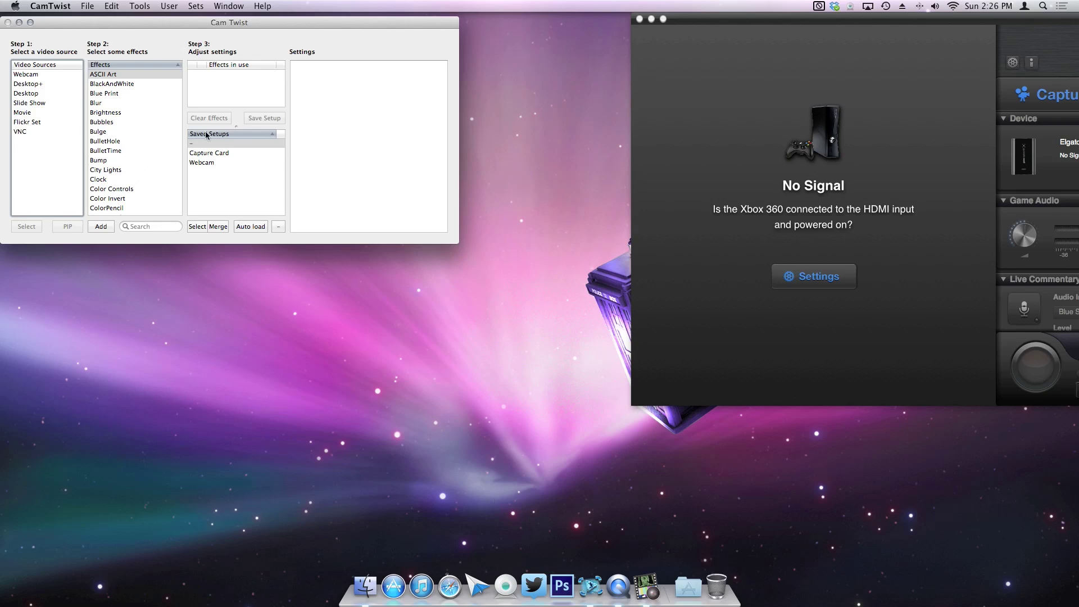
- Quit CamTwist from its dock icon and close the Game Capture HD window
{"action": "right_click", "coordinate": [652, 586]}
{"action": "left_click", "coordinate": [651, 554]}
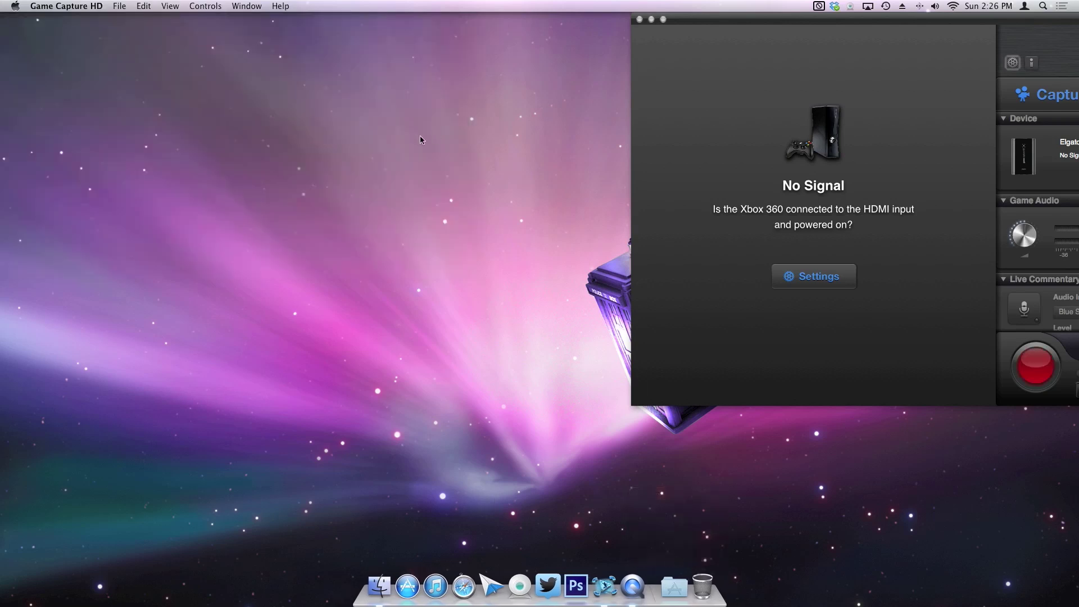
{"action": "left_click", "coordinate": [639, 20]}
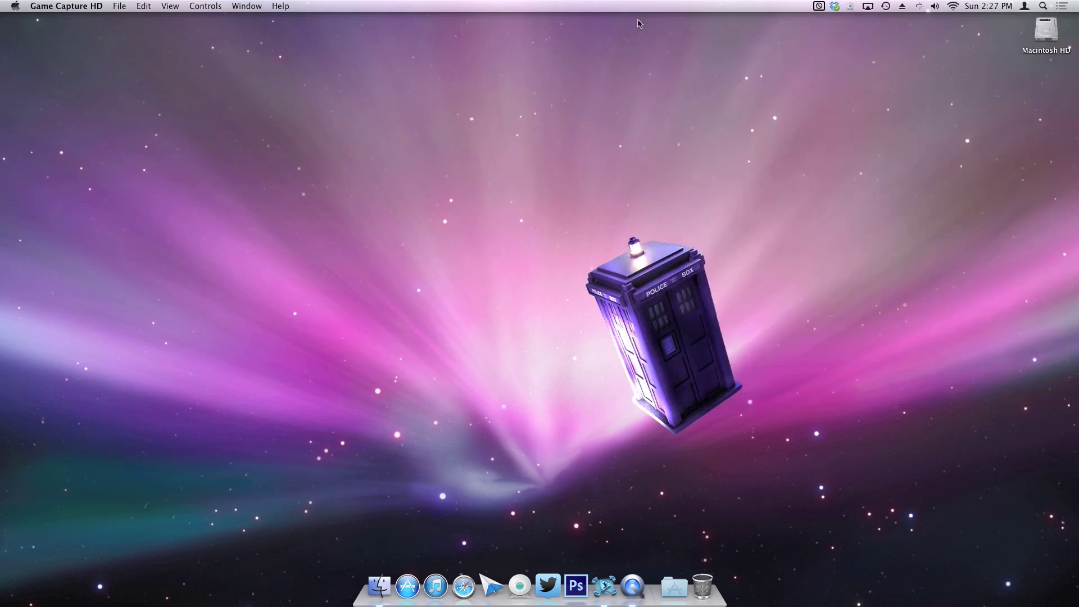